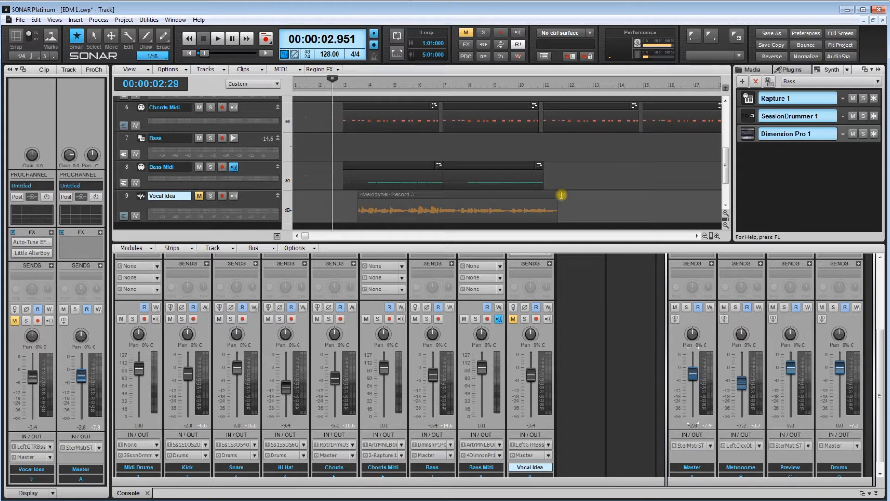
Step: Open Dimension Pro 1 from the synth rack, check the program it uses for the bass, and close it
left_click(752, 139)
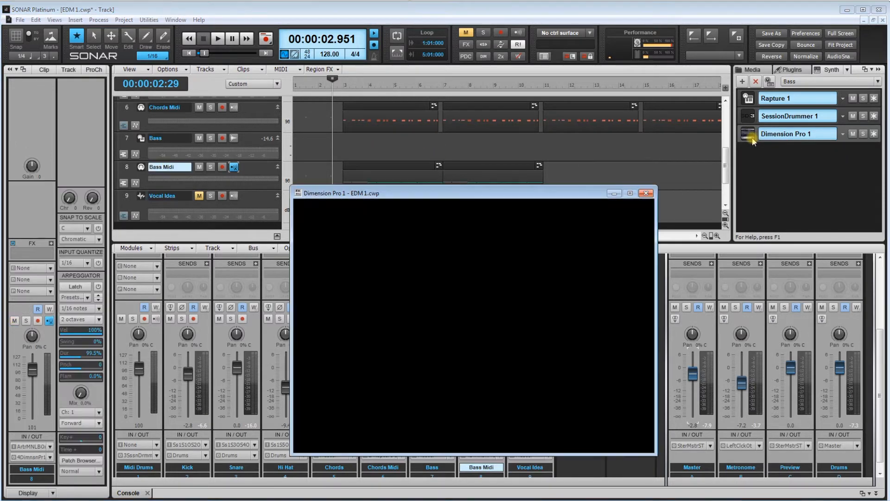
left_click_drag(549, 193, 543, 182)
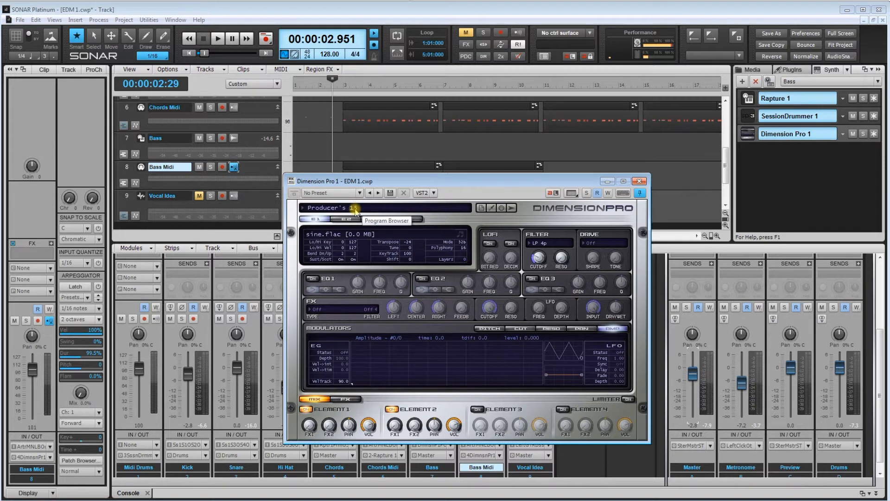
left_click(639, 181)
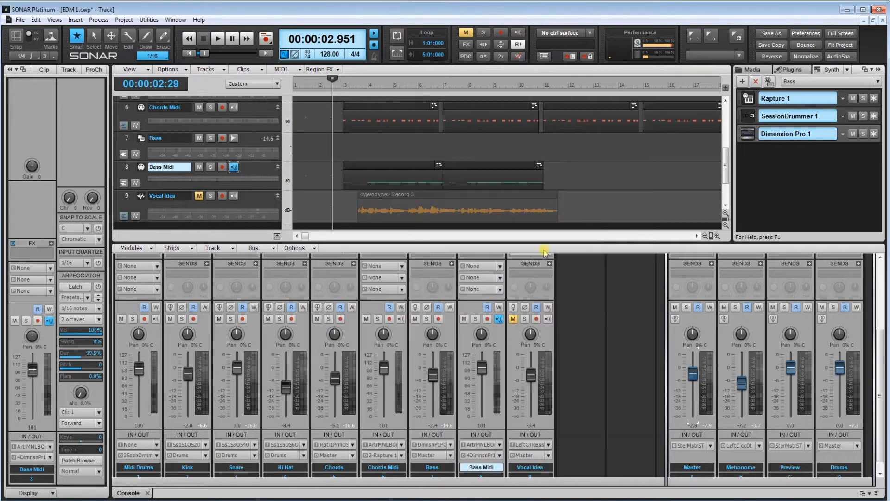
Step: Play the project from just before bar 3 to about bar 9 to hear the existing parts
mouse_move(437, 379)
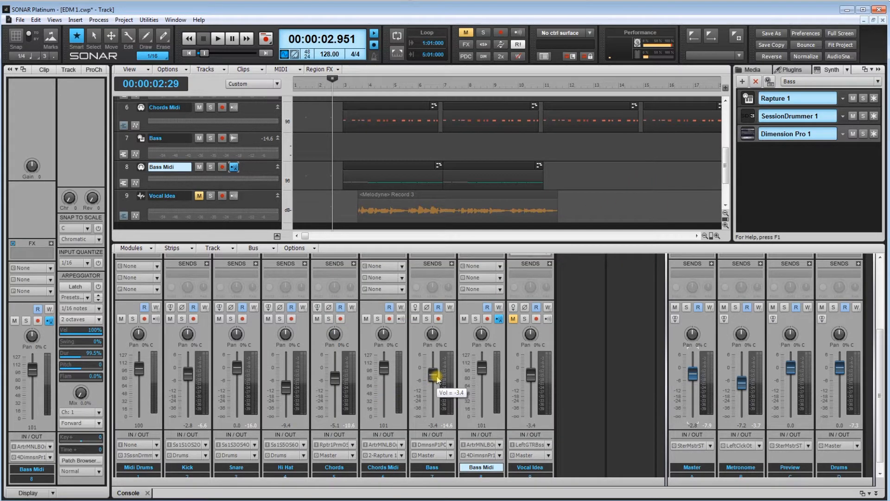
left_click(340, 145)
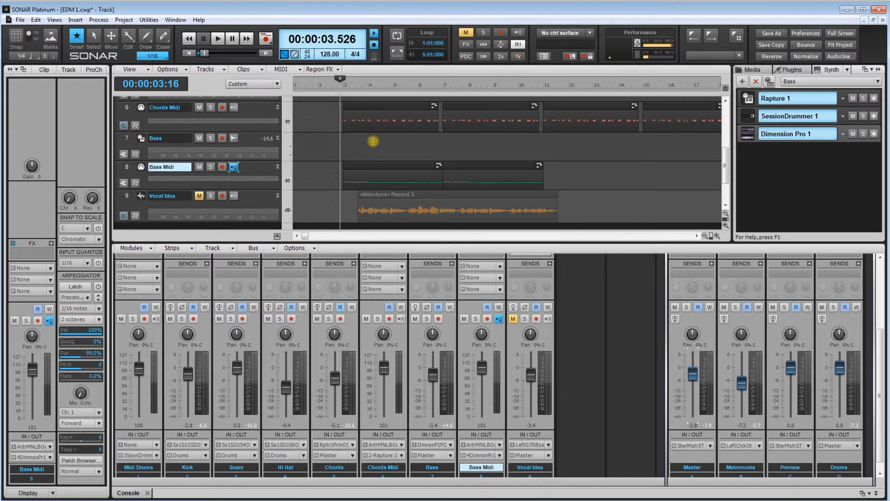
key("space")
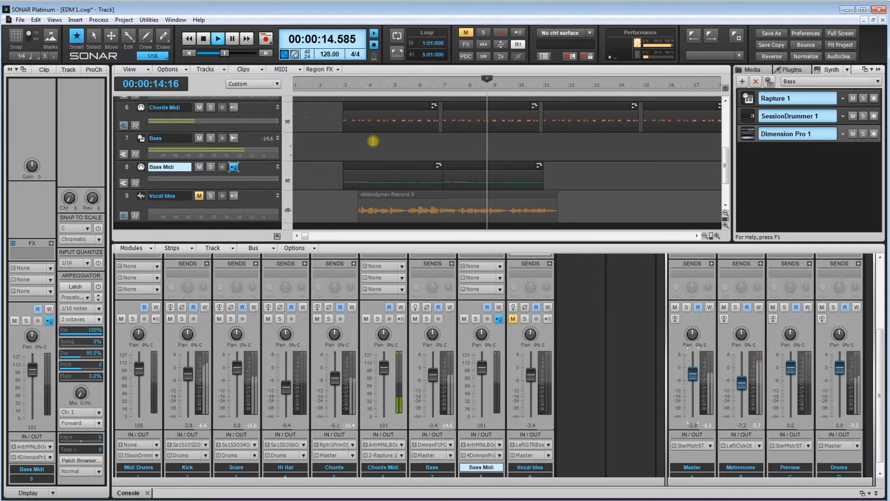
key("space")
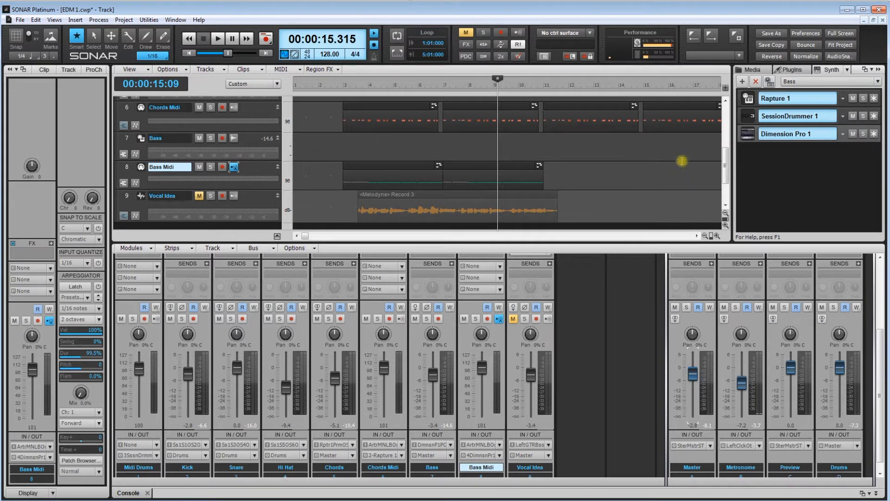
Step: Insert another VST2 Dimension Pro synth with MIDI Source and First Synth Audio Output tracks and MIDI output enabled
left_click(742, 82)
mouse_move(763, 96)
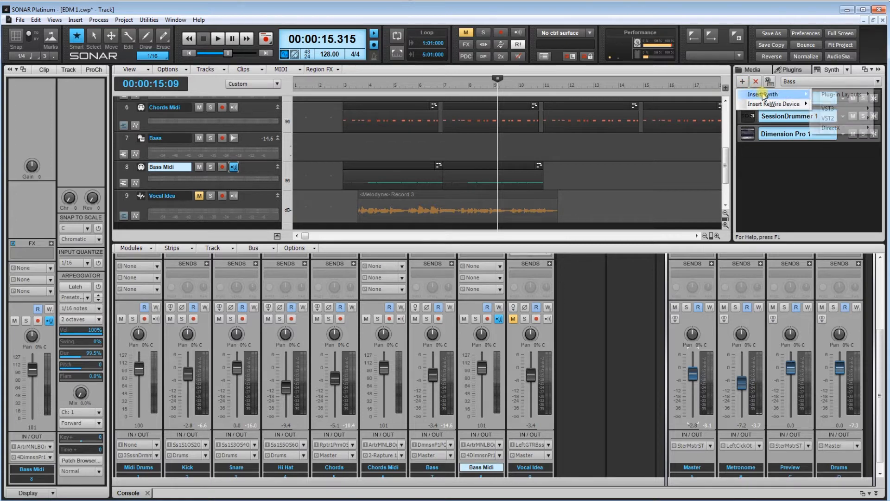
mouse_move(853, 119)
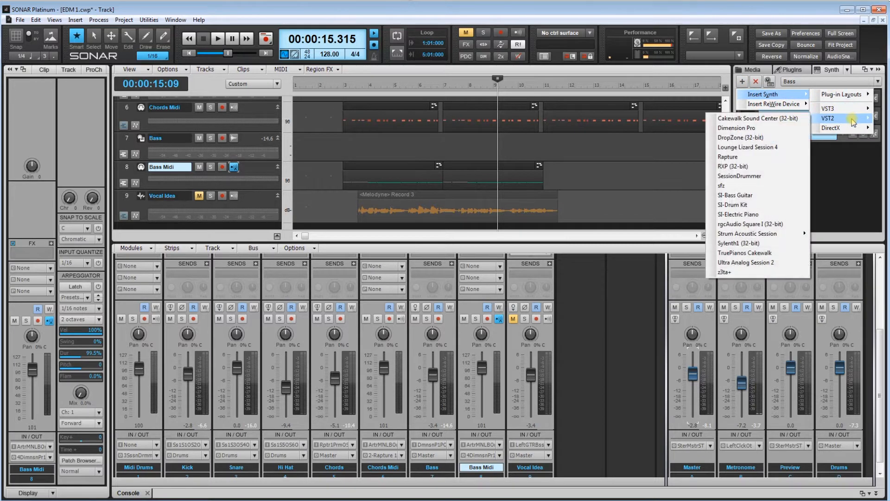
left_click(753, 129)
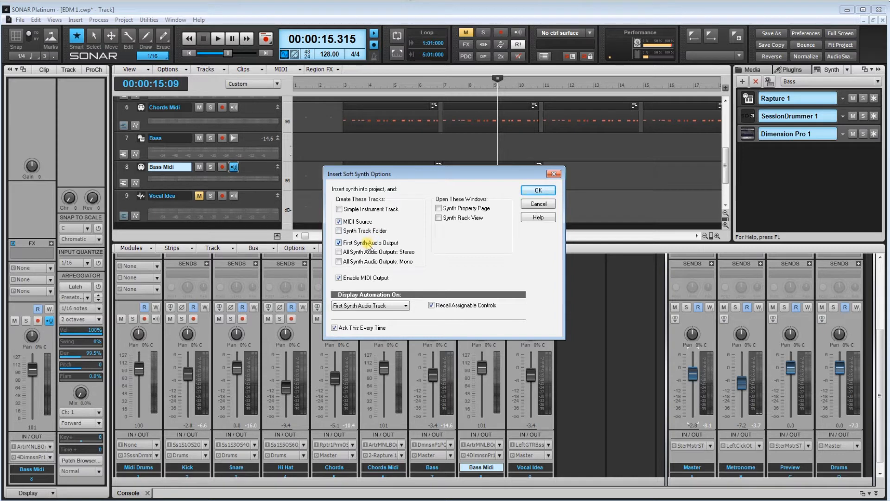
left_click(538, 190)
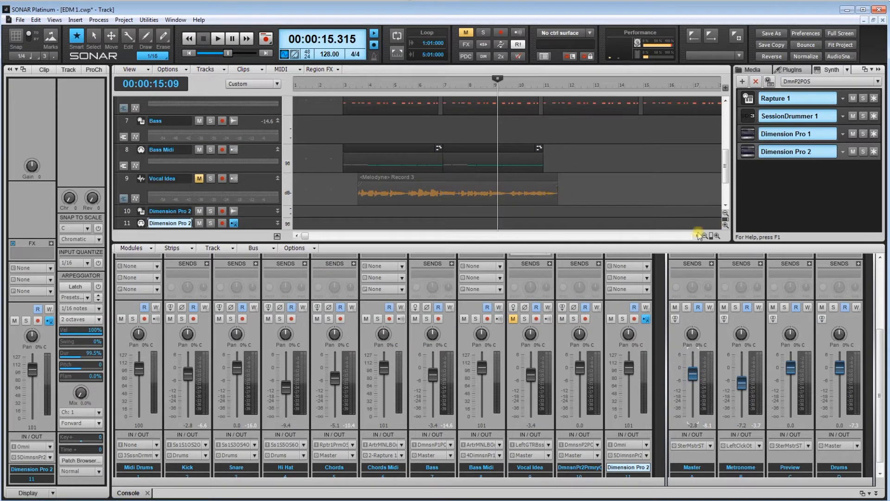
Step: Enlarge the track view over the console and increase the track heights to reveal the controls of tracks 10 and 11
left_click_drag(676, 242, 685, 350)
left_click_drag(268, 216, 266, 280)
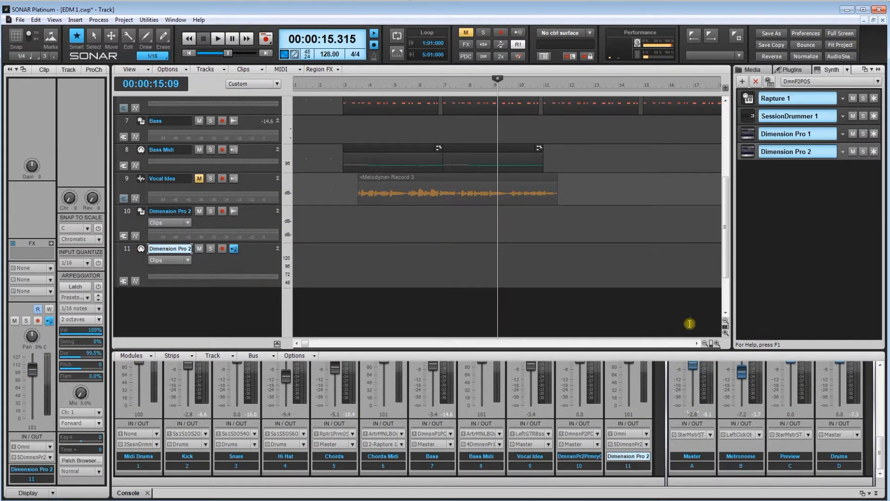
left_click(725, 333)
scroll(341, 204, "up", 3)
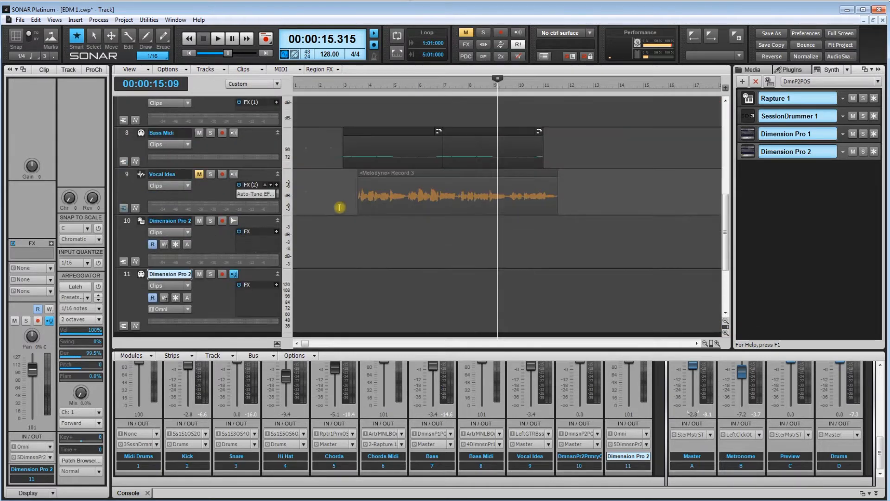
left_click_drag(249, 330, 249, 316)
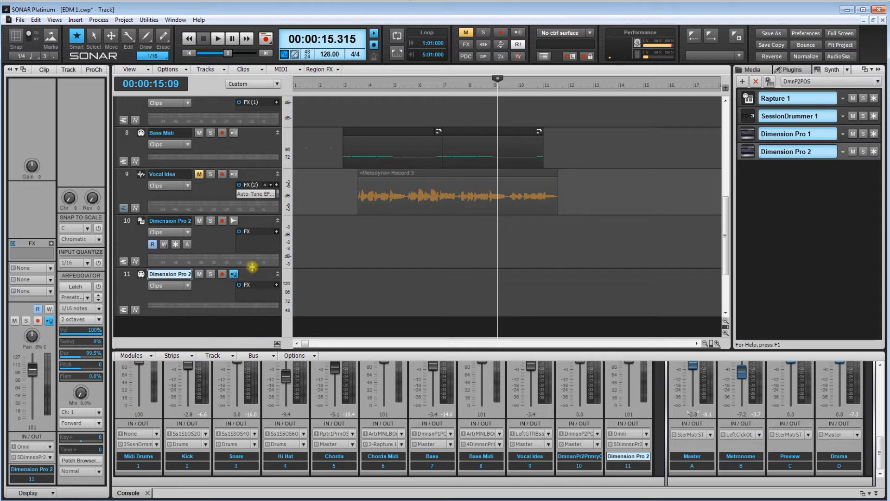
left_click_drag(252, 267, 252, 260)
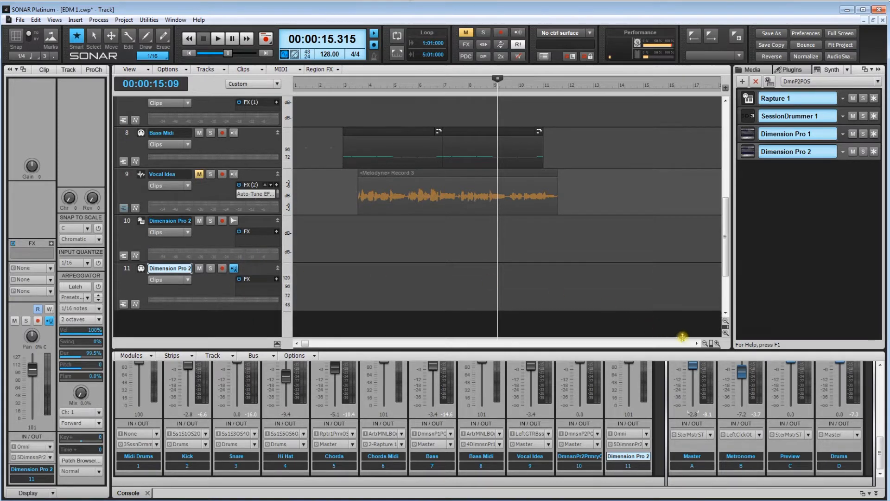
left_click(723, 333)
scroll(266, 185, "up", 2)
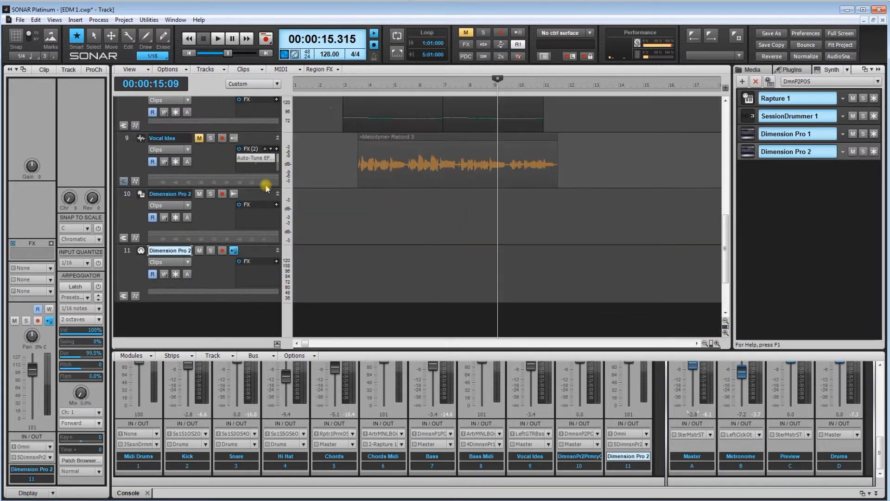
Step: Rename track 10 as Lead and track 11 as Lead Midi
double_click(183, 194)
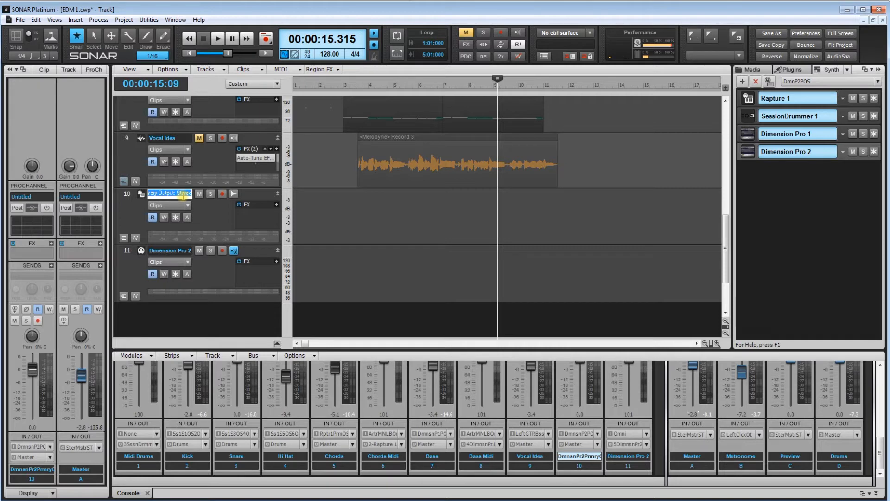
type("Lead")
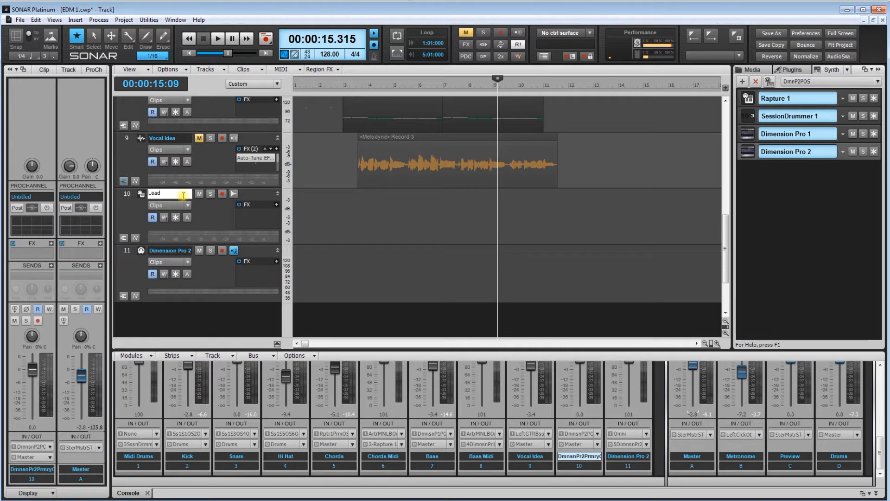
left_click(391, 221)
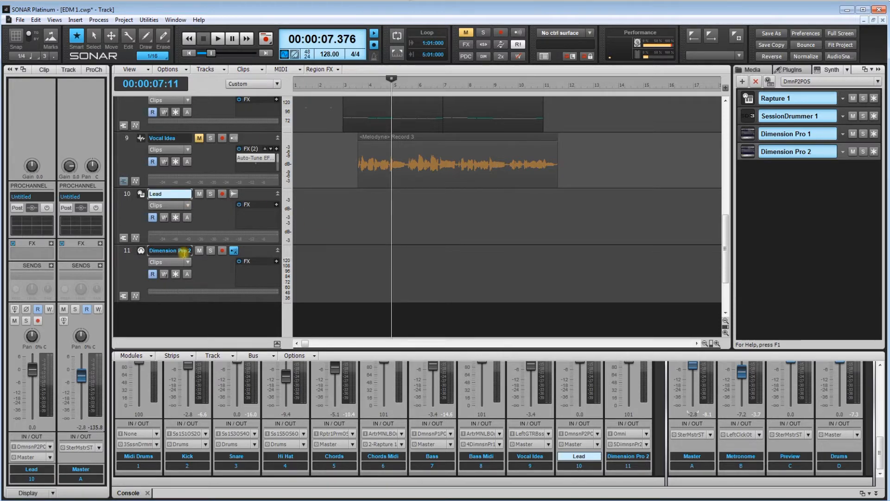
double_click(184, 251)
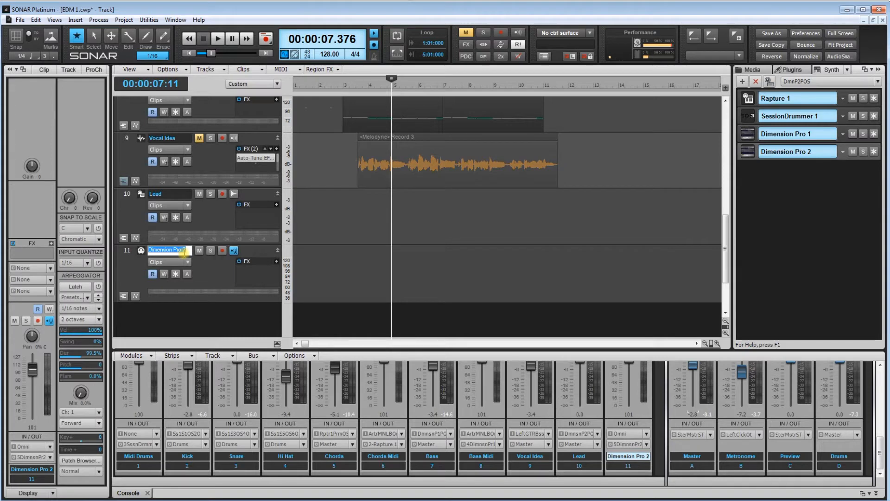
type("Lead Midi")
left_click(454, 233)
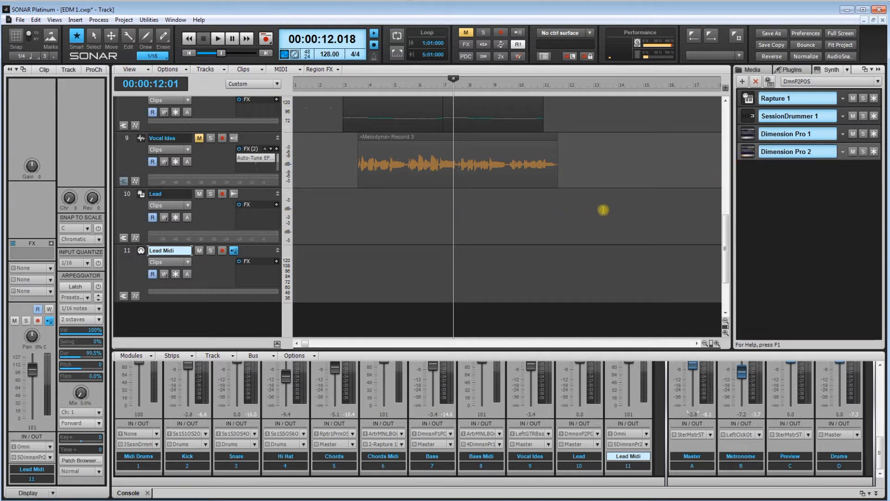
Step: Load the Trance Pad 1 program from the 21 - Techno & Trance category into Dimension Pro 2 and close the synth
left_click(747, 155)
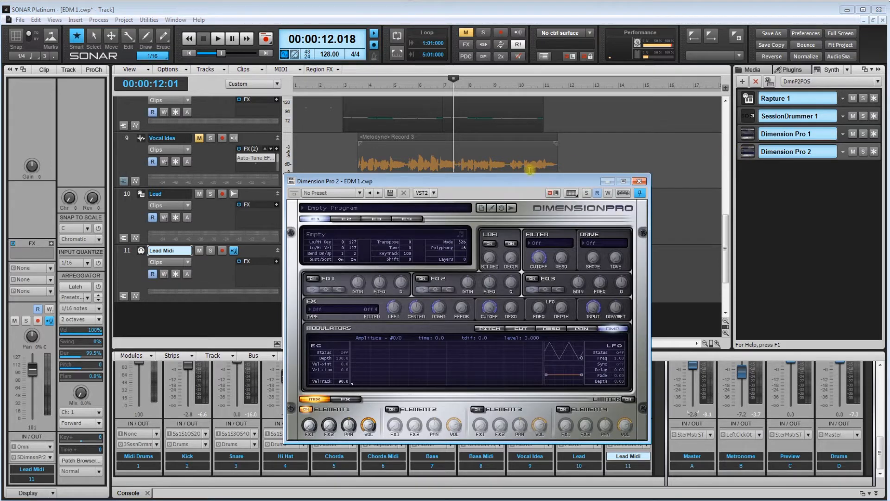
left_click_drag(512, 179, 522, 204)
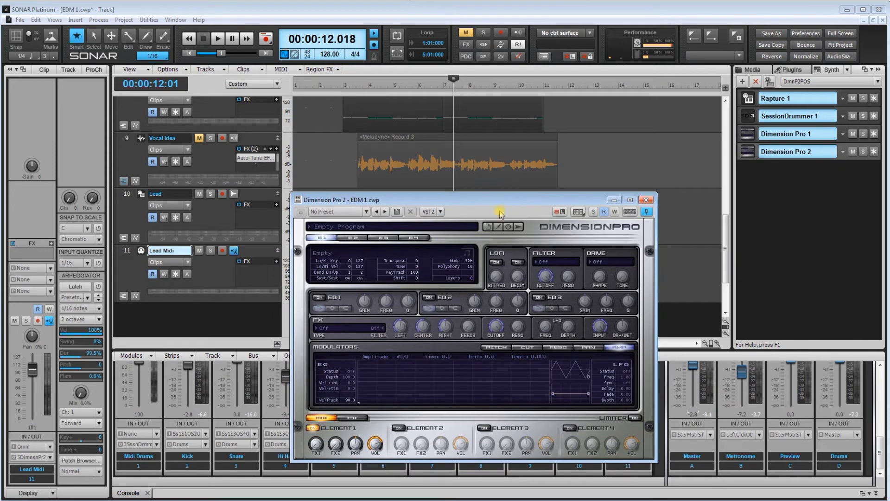
left_click(343, 226)
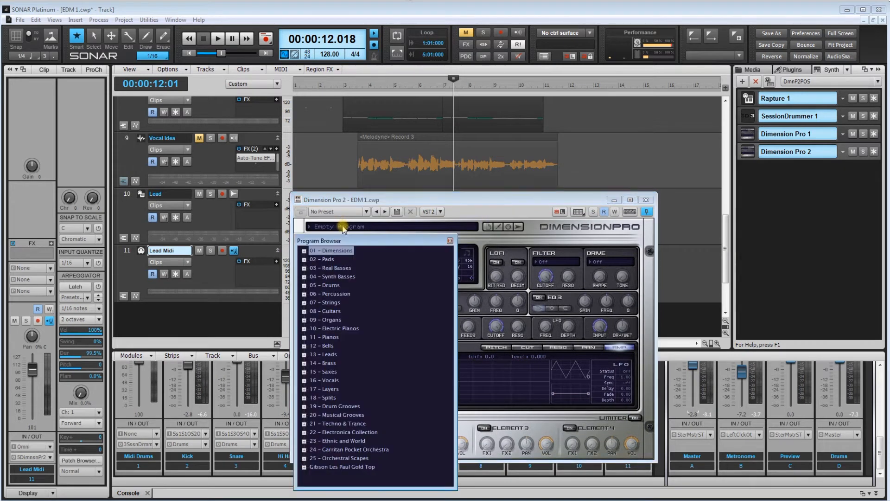
double_click(343, 424)
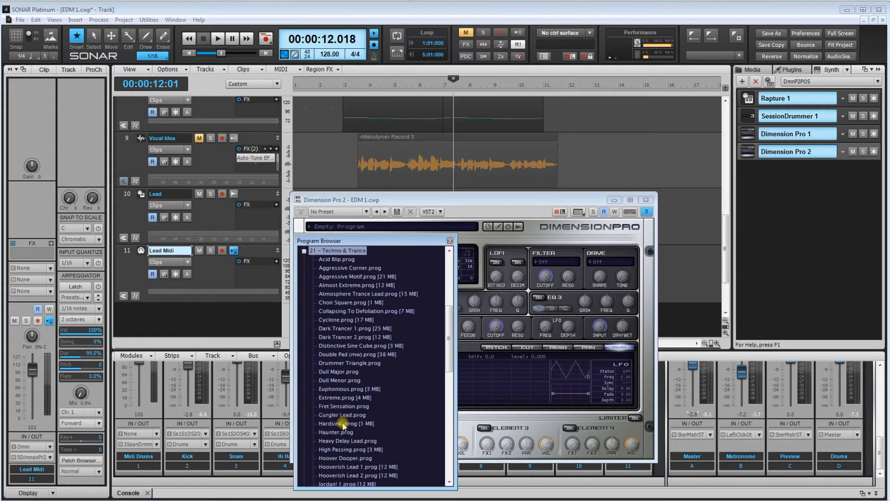
left_click_drag(447, 321, 443, 407)
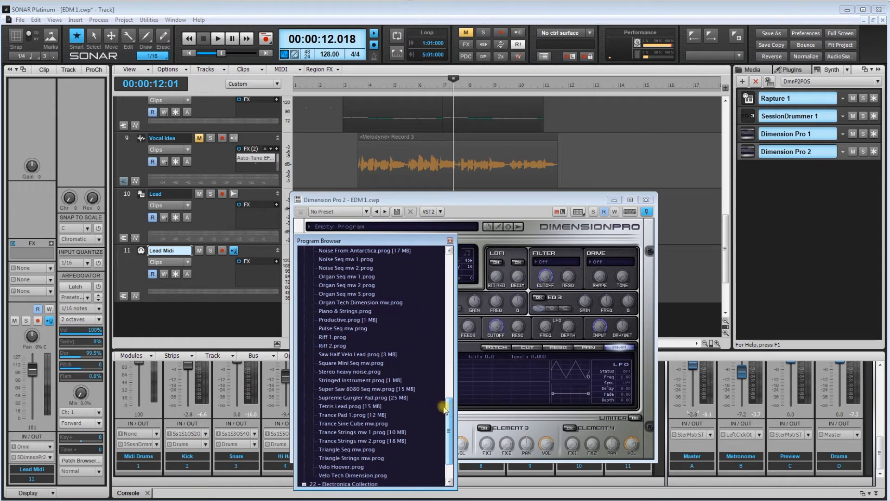
left_click(339, 415)
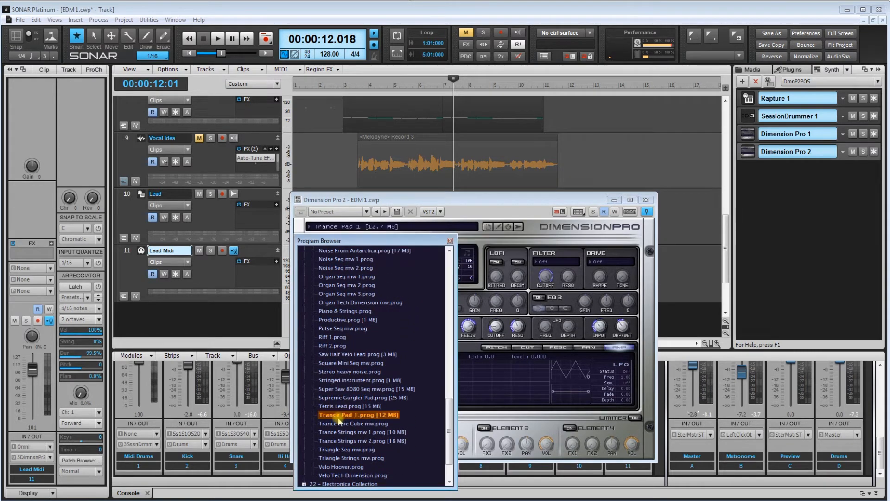
left_click(645, 201)
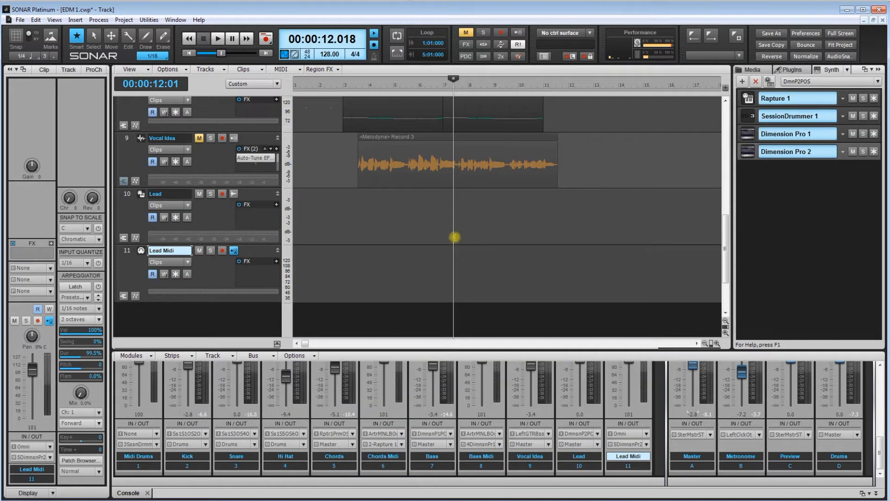
Step: Place the playhead between bars 2 and 3 and arm the Lead Midi track for recording
left_click(332, 218)
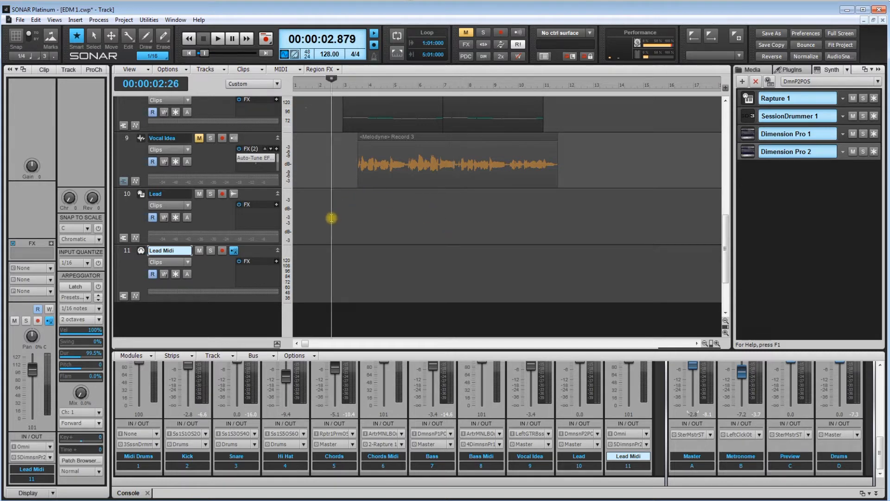
left_click(222, 251)
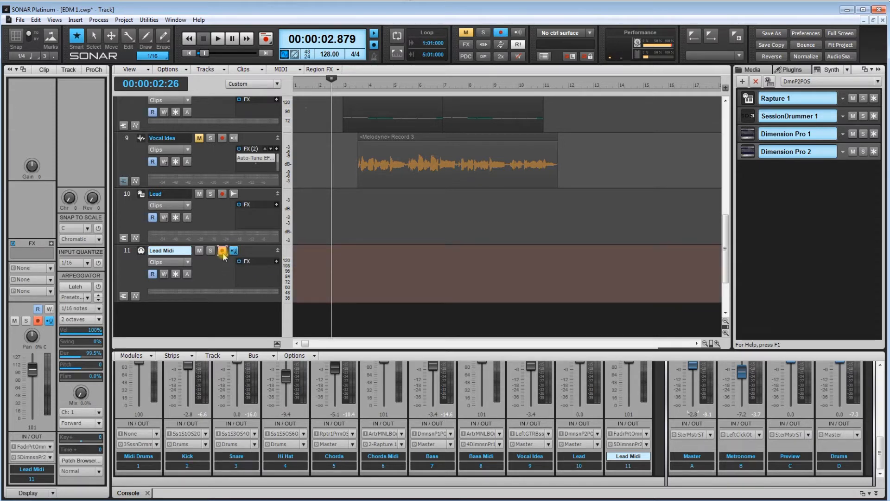
Step: Set the Lead Midi track's input to Arturia MINILAB on MIDI Omni
left_click(126, 251)
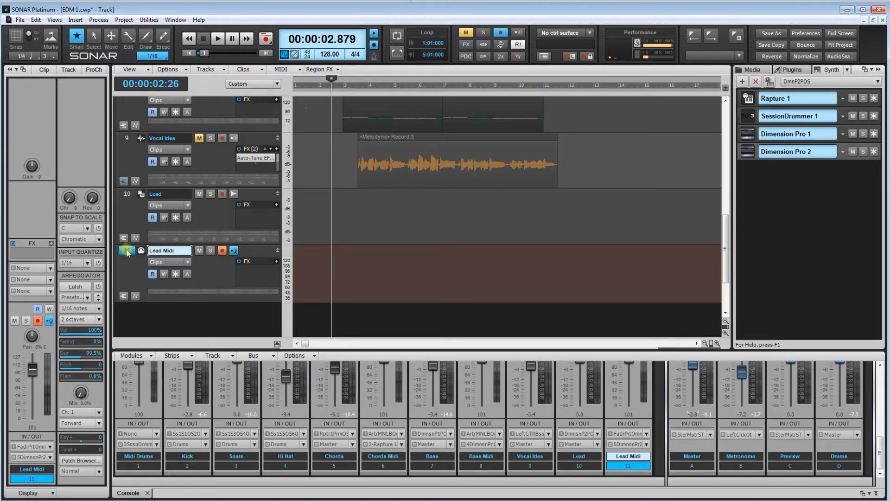
left_click(127, 194)
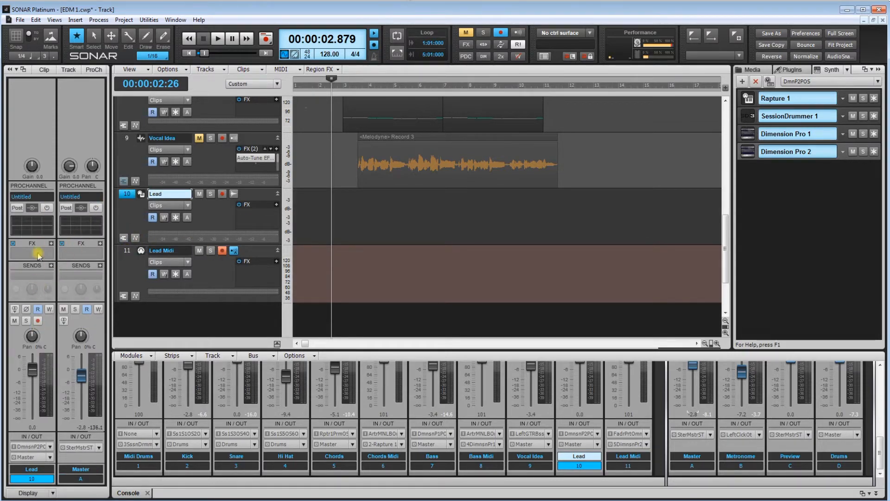
left_click(127, 252)
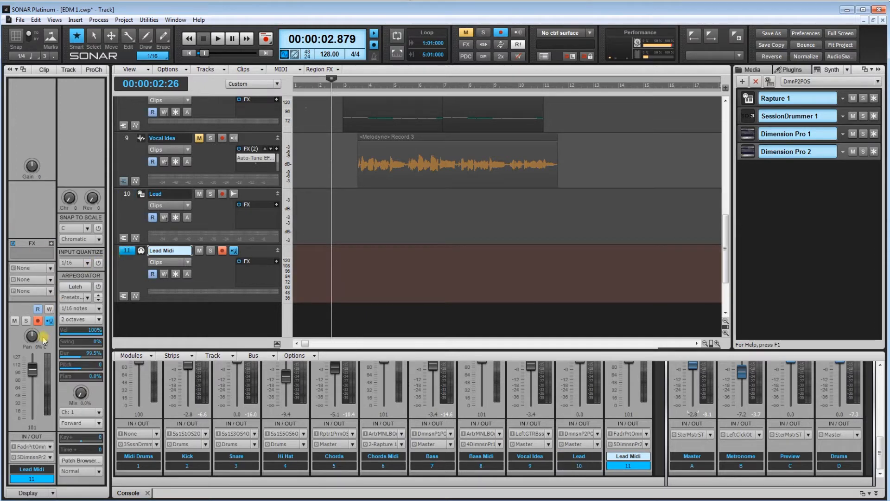
left_click(50, 446)
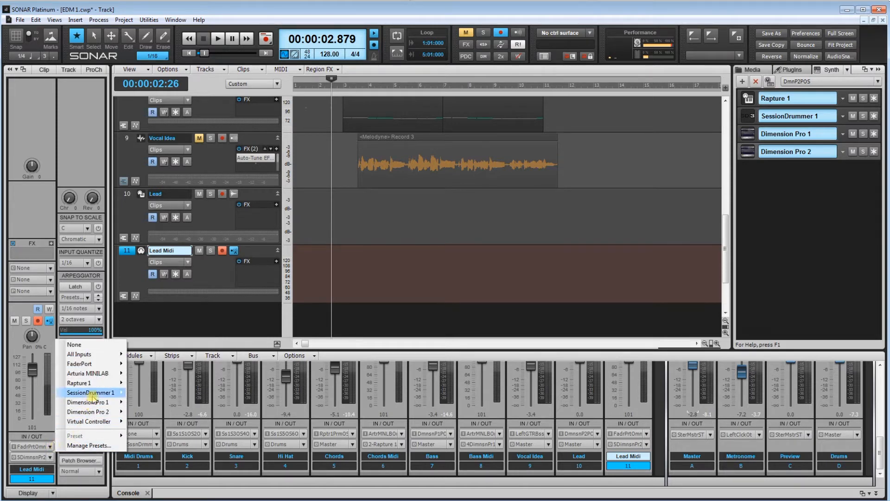
mouse_move(92, 374)
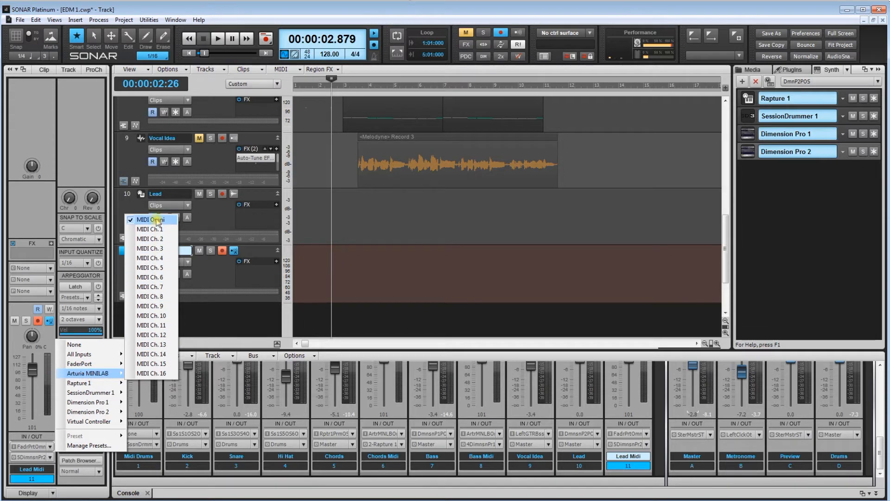
left_click(324, 202)
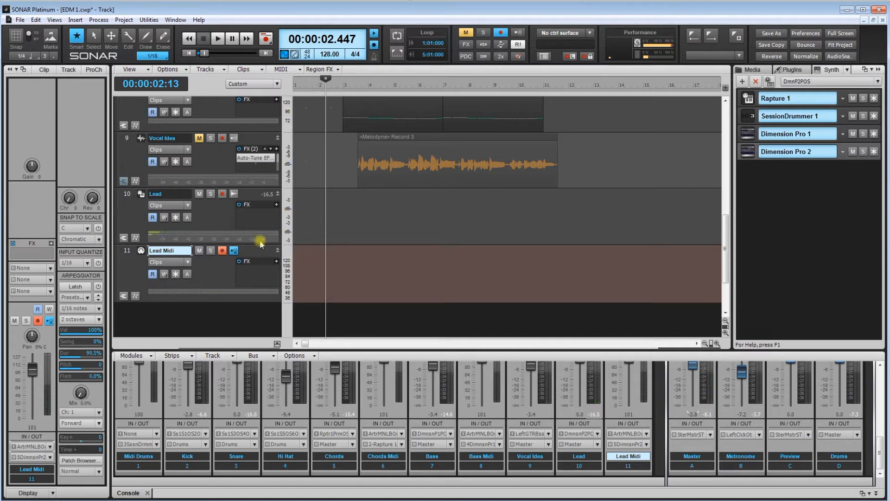
Step: Enlarge the console to reveal its faders and lower the Lead track's volume to about -5.9 dB
left_click(127, 195)
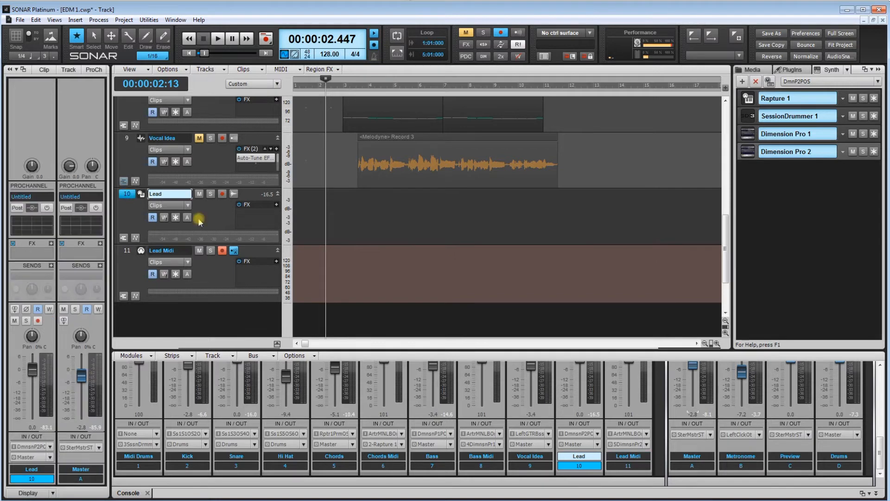
left_click_drag(496, 351, 486, 256)
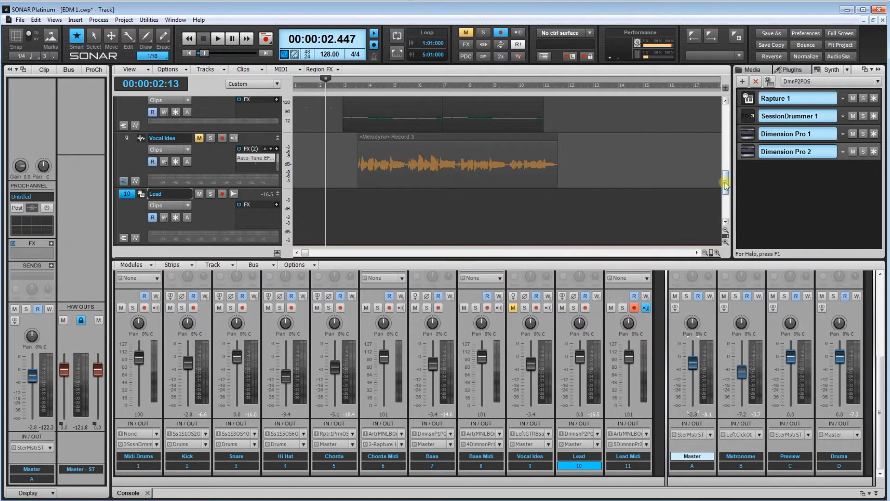
left_click_drag(726, 185, 726, 197)
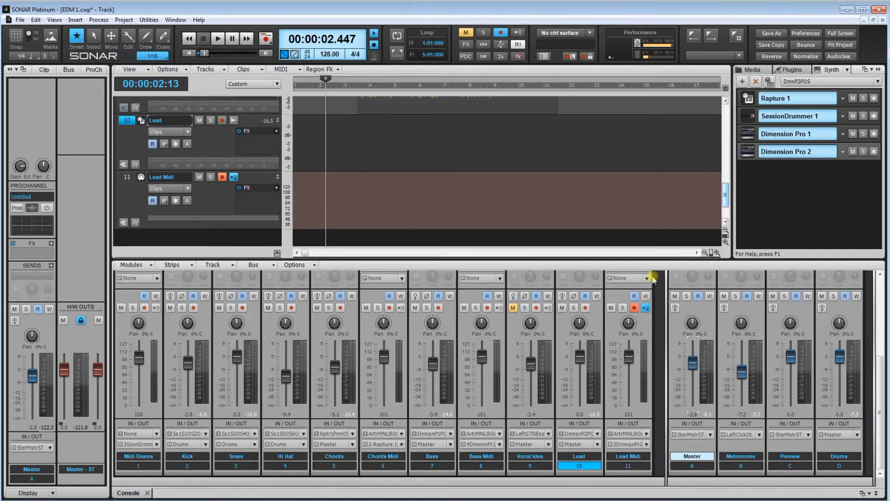
left_click(579, 359)
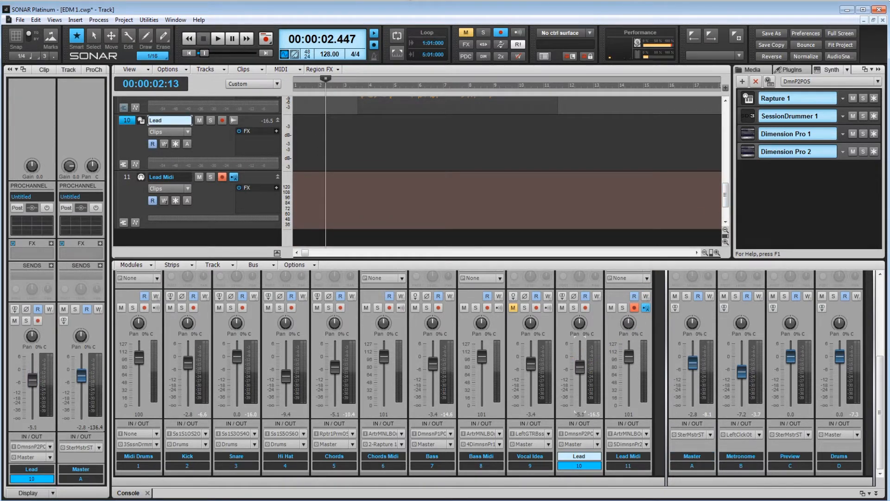
Step: Play the arrangement from just before bar 3 and again from just before bar 2 to rehearse the lead part
scroll(340, 171, "up", 3)
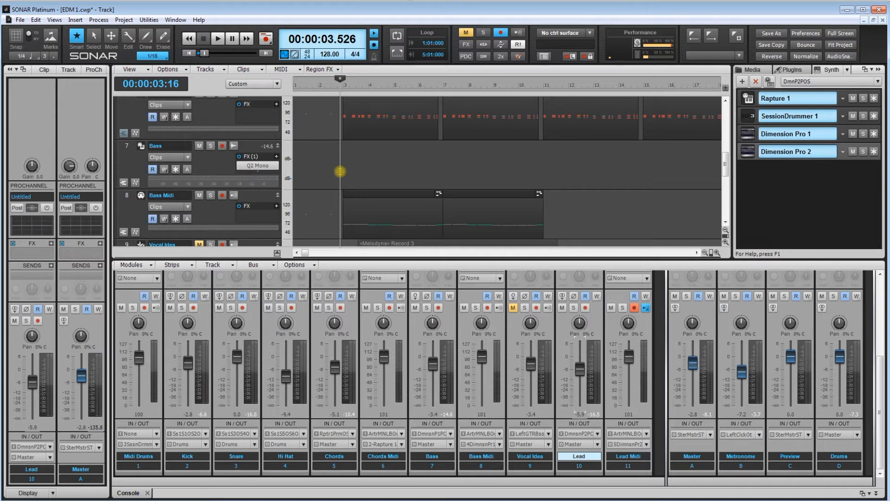
key("space")
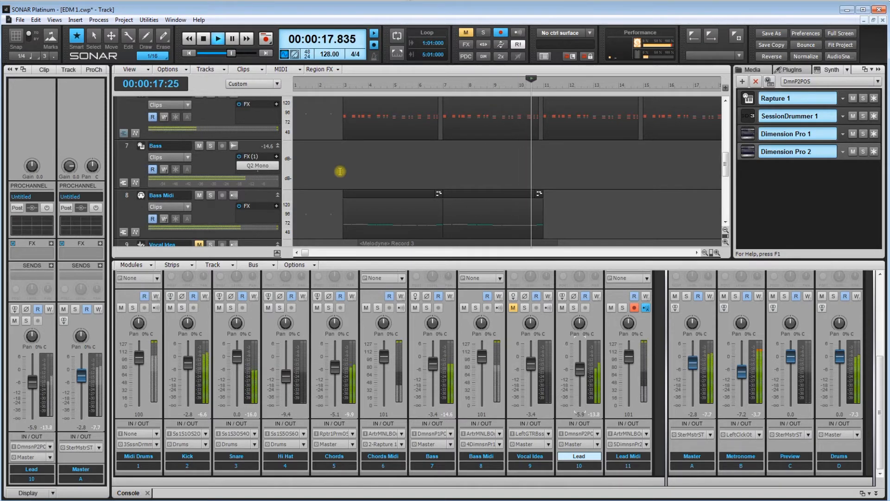
key("space")
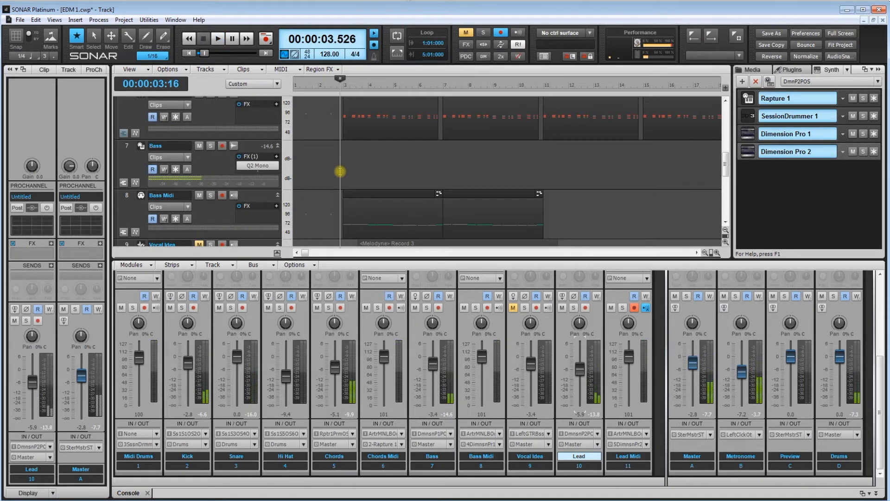
scroll(340, 172, "down", 5)
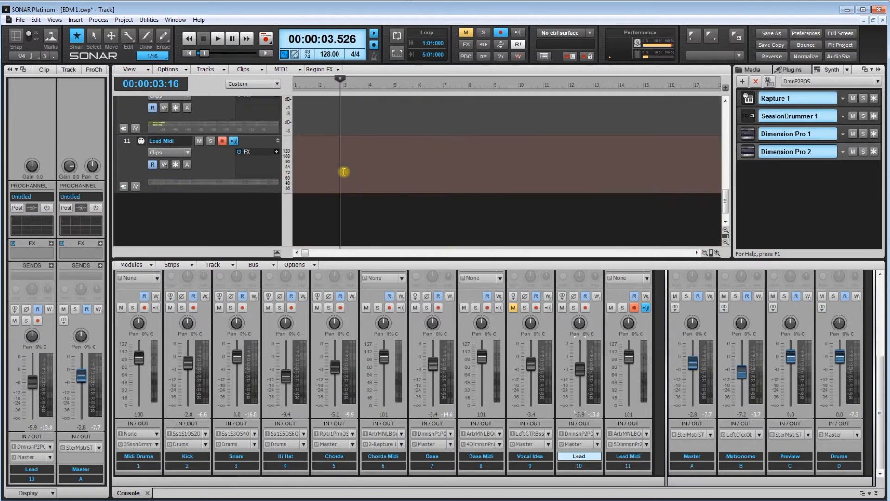
scroll(344, 171, "up", 3)
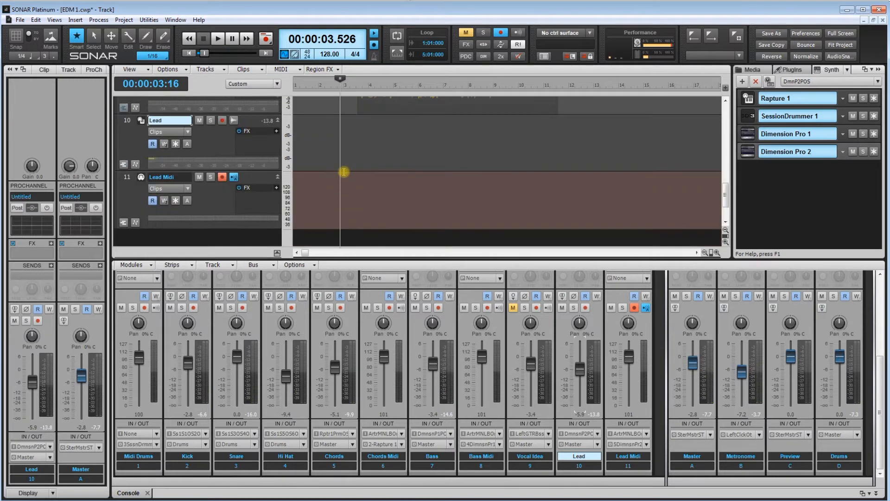
left_click(317, 145)
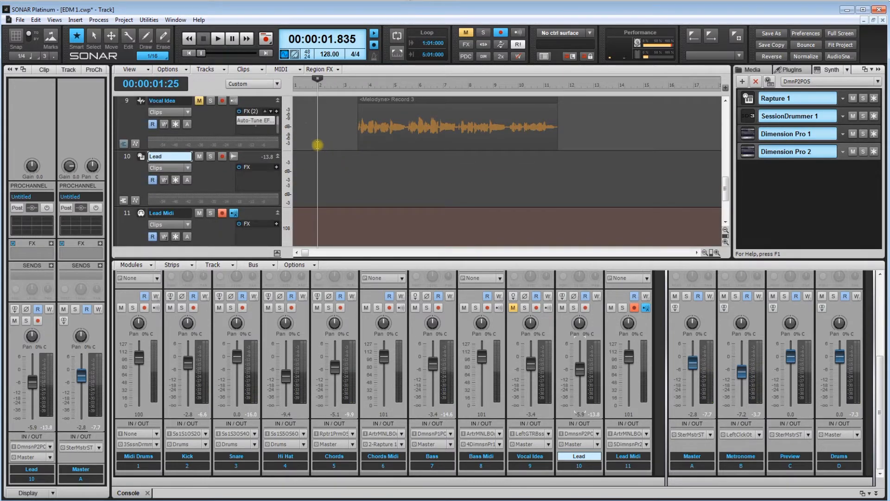
key("space")
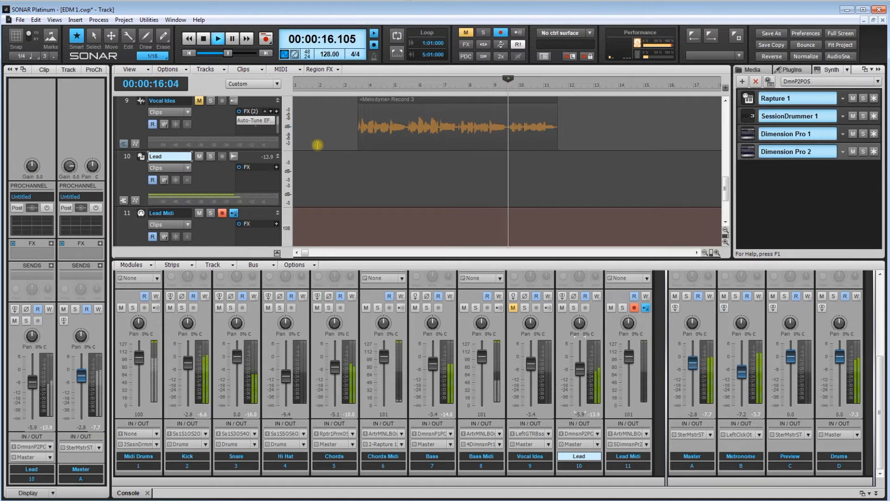
Step: Record the lead melody on the Lead Midi track from bar 3 to about bar 11 and play it back
left_click(343, 177)
left_click(317, 172)
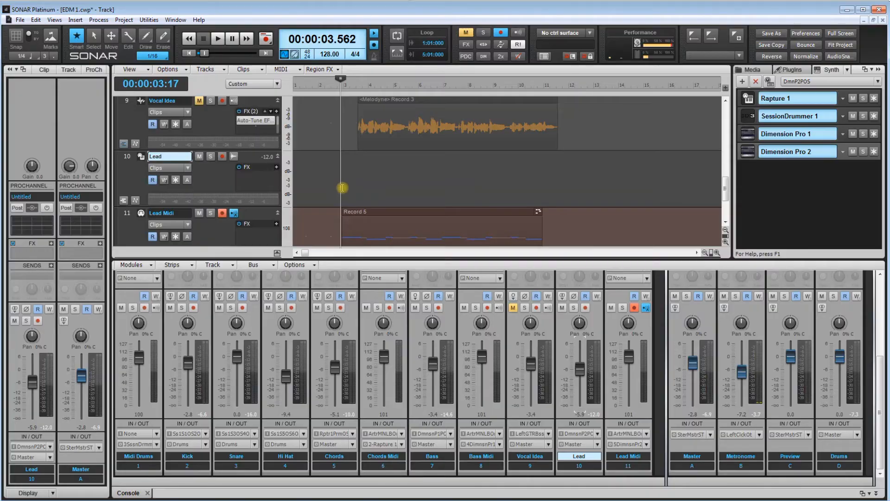
scroll(343, 188, "down", 2)
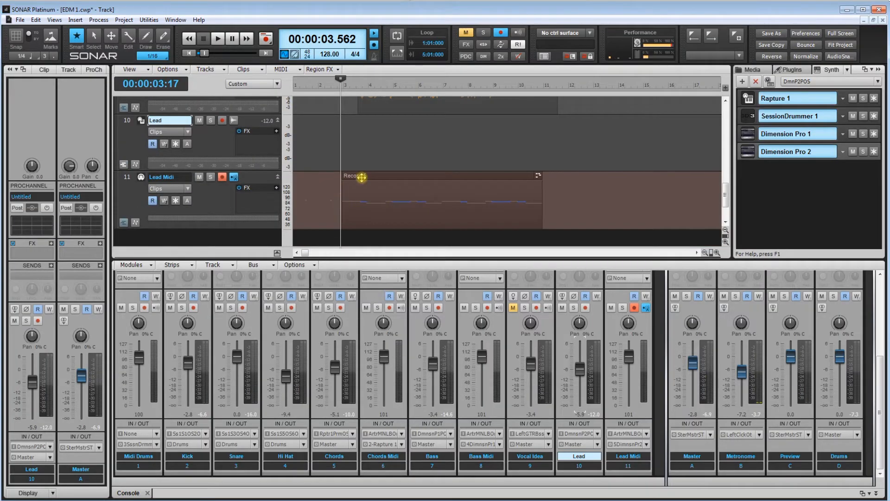
key("space")
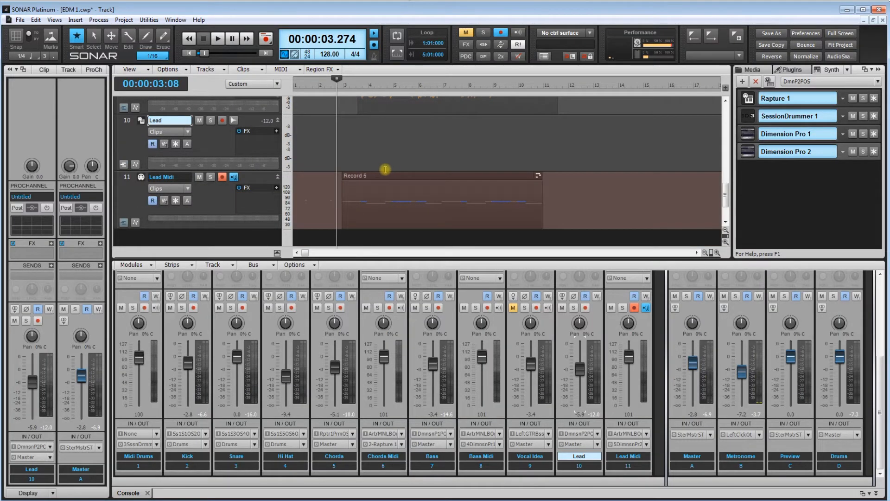
Step: Open the recorded Lead Midi clip in the Piano Roll, enlarging the window and note area to show bars 3 to 11
left_click(393, 174)
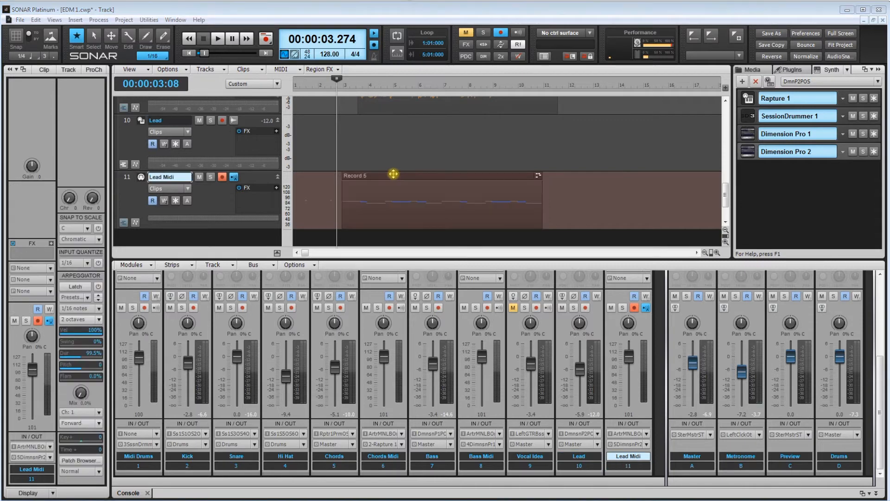
double_click(399, 173)
left_click_drag(554, 185, 743, 193)
left_click(730, 307)
left_click(730, 307)
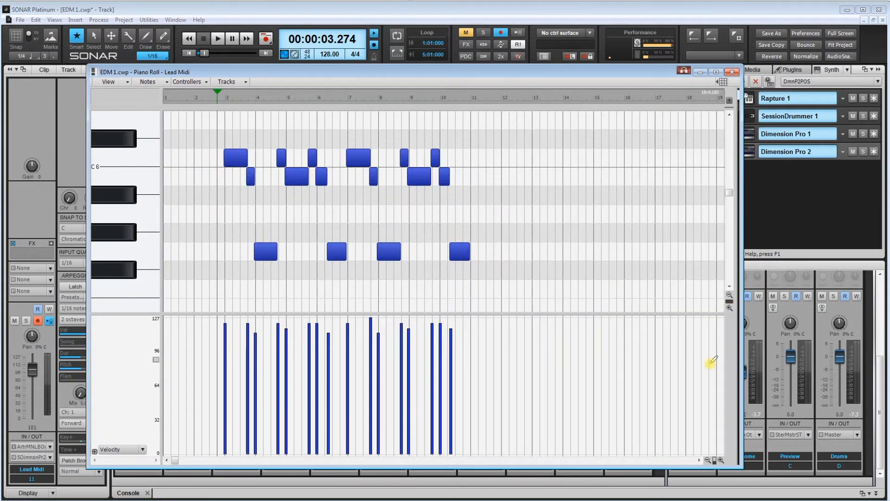
left_click_drag(713, 458, 678, 450)
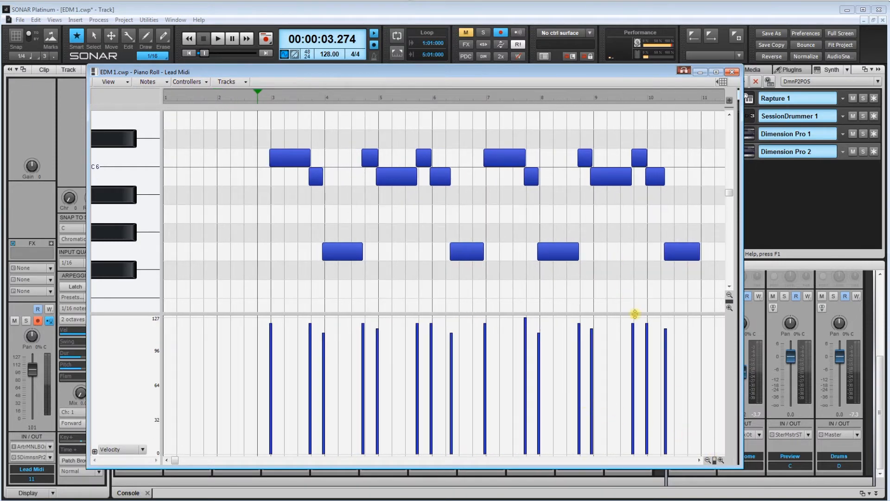
left_click_drag(635, 314, 636, 355)
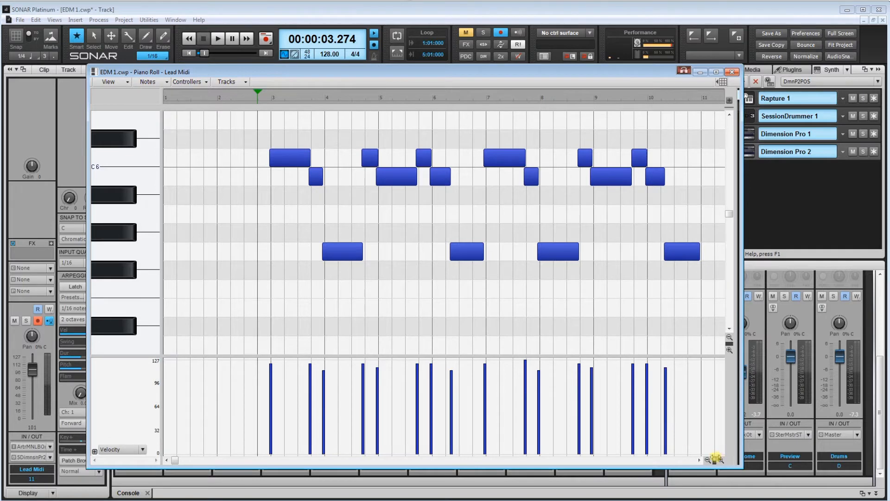
left_click_drag(742, 314, 802, 306)
Step: Shift all the lead notes slightly later to line up with bar 3 and quantize their start times to 1/8
left_click_drag(287, 131, 721, 273)
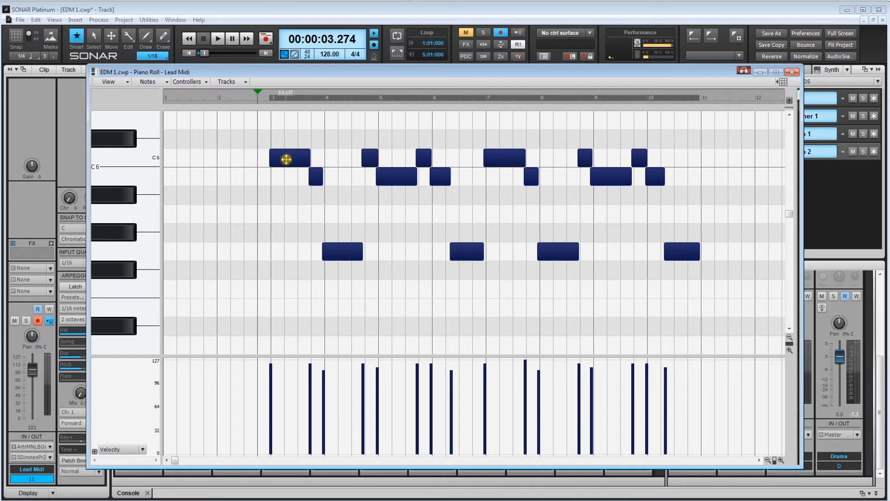
left_click_drag(286, 159, 288, 159)
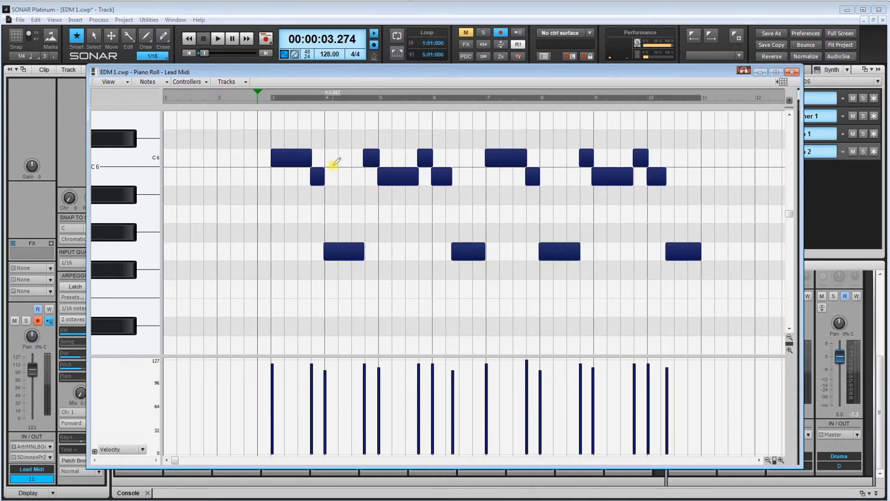
left_click(99, 20)
left_click(115, 42)
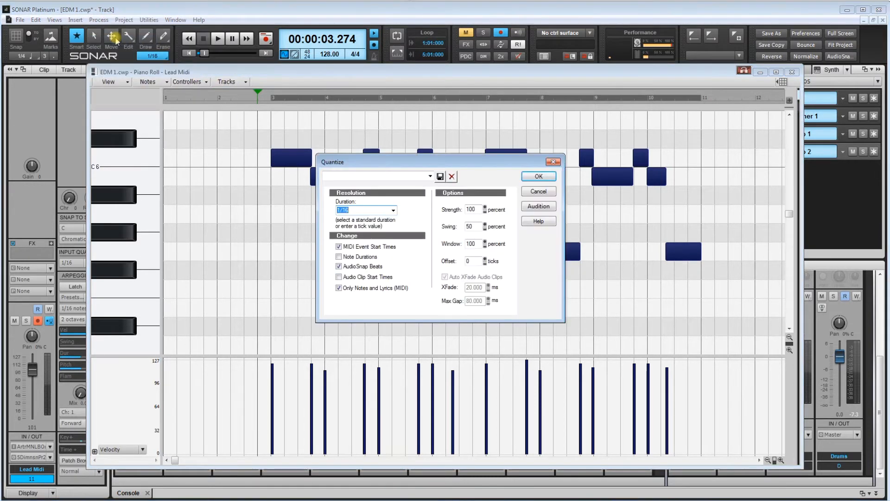
left_click(391, 211)
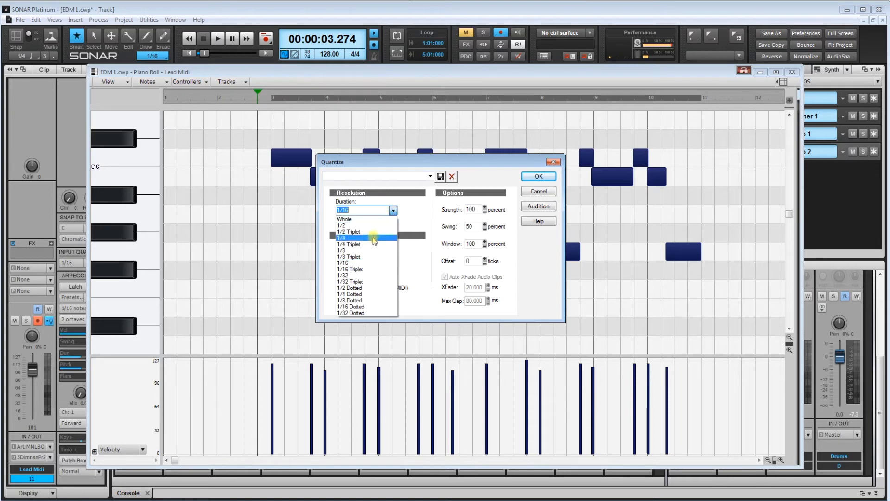
left_click(369, 249)
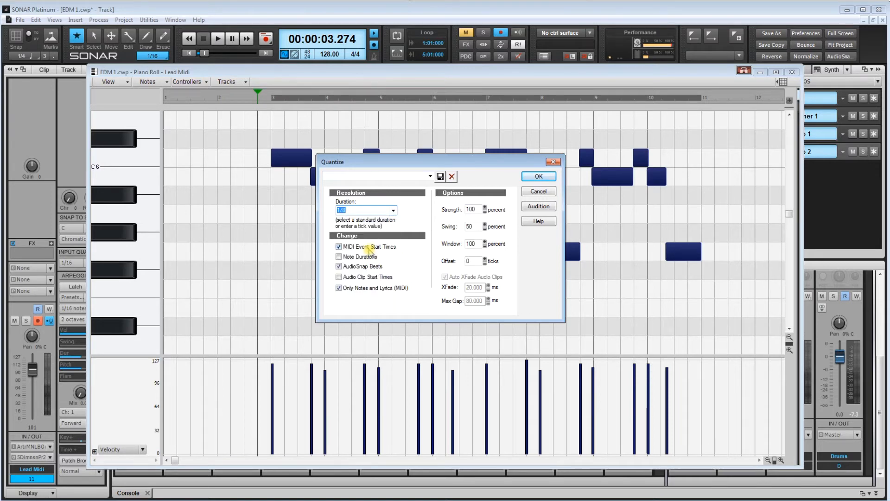
left_click(545, 177)
Step: Adjust the end points of the first three lead notes in bars 3 and 4 so each slightly overlaps the next note
left_click(312, 95)
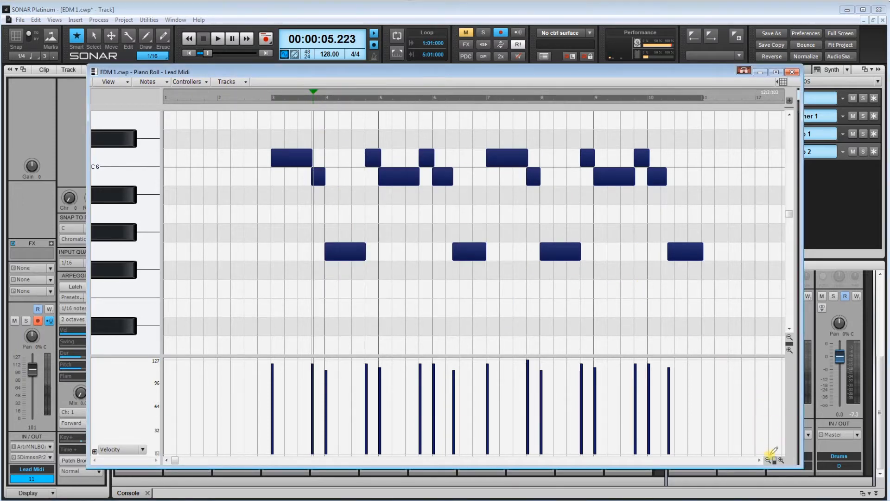
left_click_drag(773, 459, 767, 459)
left_click(462, 209)
left_click(481, 98)
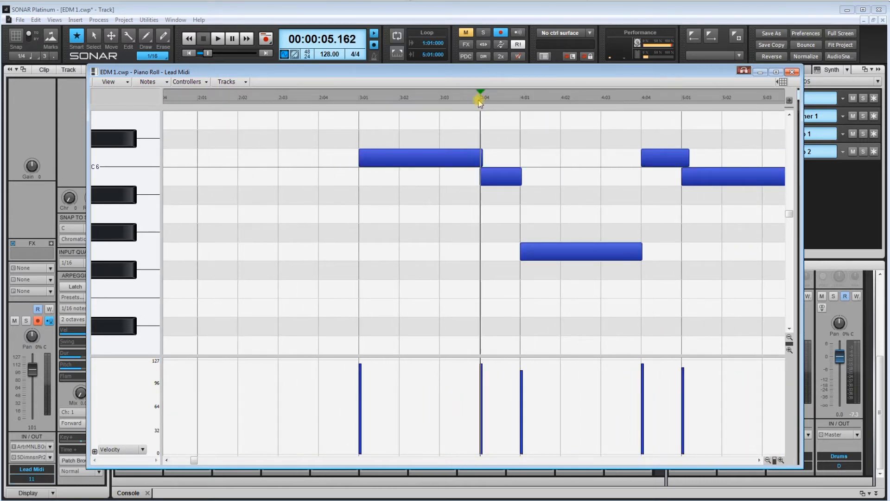
left_click(439, 99)
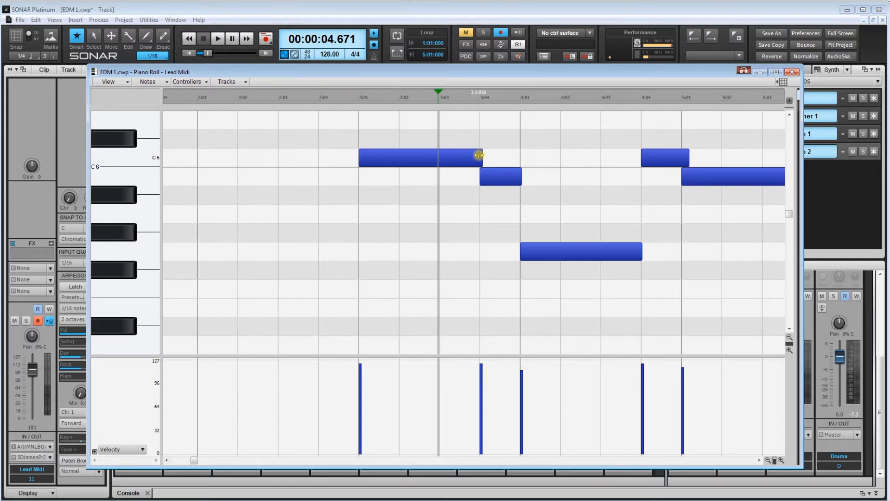
left_click_drag(478, 156, 474, 156)
left_click_drag(473, 157, 524, 177)
left_click(521, 178)
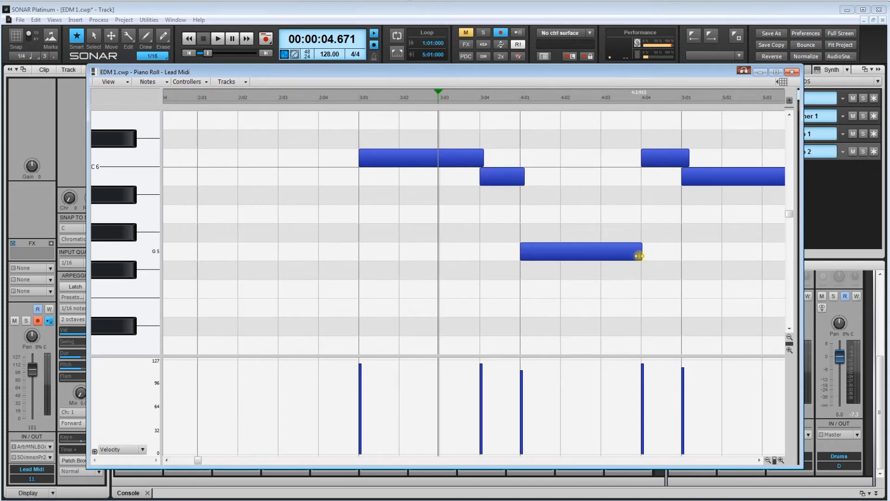
left_click_drag(640, 256, 643, 255)
Step: Adjust the end points of the notes starting at 4:04, 5:01 and 6:01 so each slightly overlaps the following note
left_click_drag(759, 460, 760, 458)
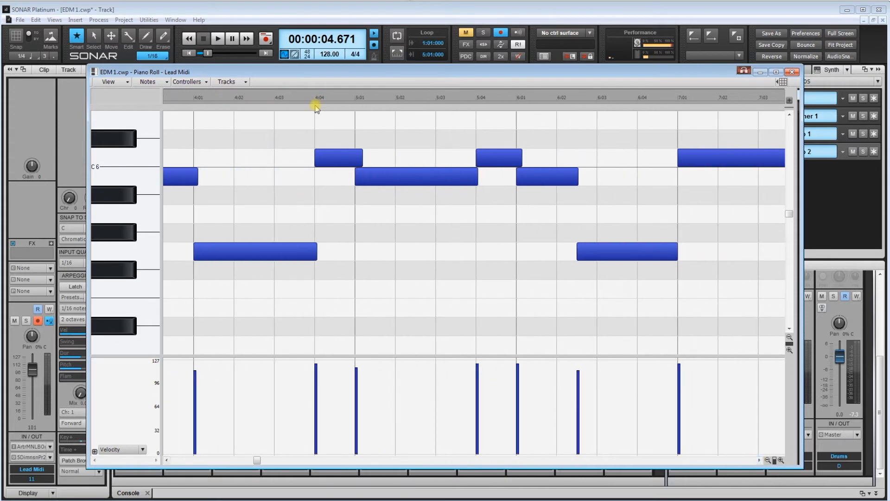
left_click_drag(363, 159, 360, 158)
left_click_drag(477, 180, 480, 182)
left_click_drag(577, 180, 582, 181)
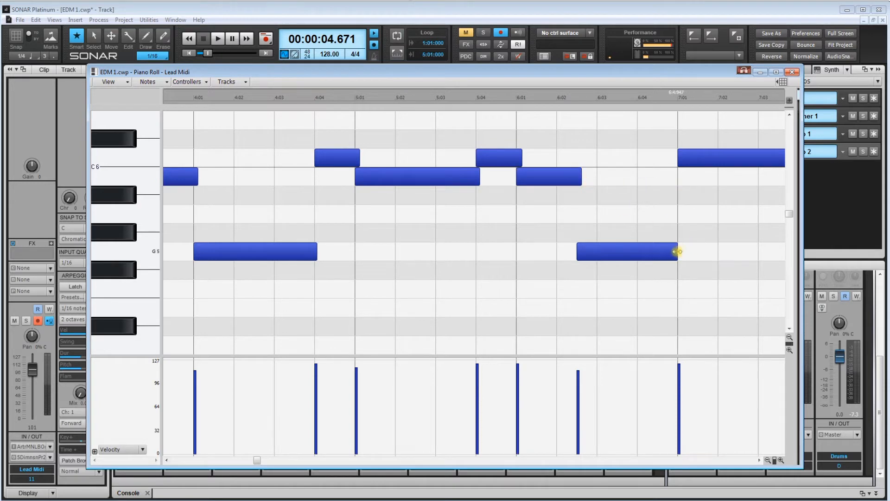
Step: Extend the last G5 note before bar 7 slightly past the bar line and play the edited melody from bar 3
left_click_drag(677, 252, 682, 251)
left_click_drag(775, 460, 744, 453)
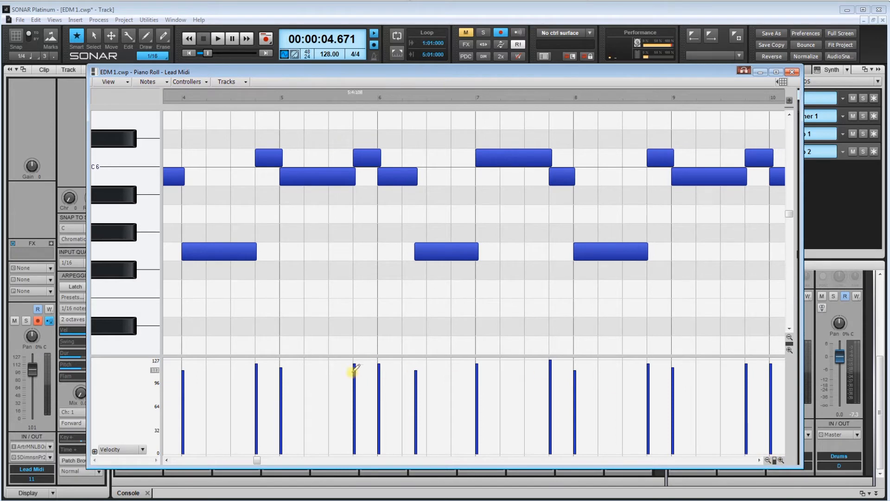
left_click_drag(254, 460, 216, 461)
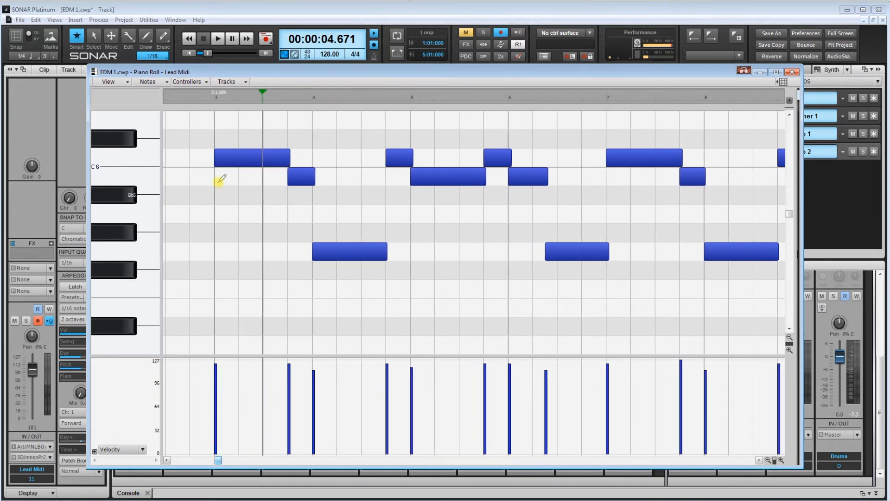
left_click(210, 97)
key("space")
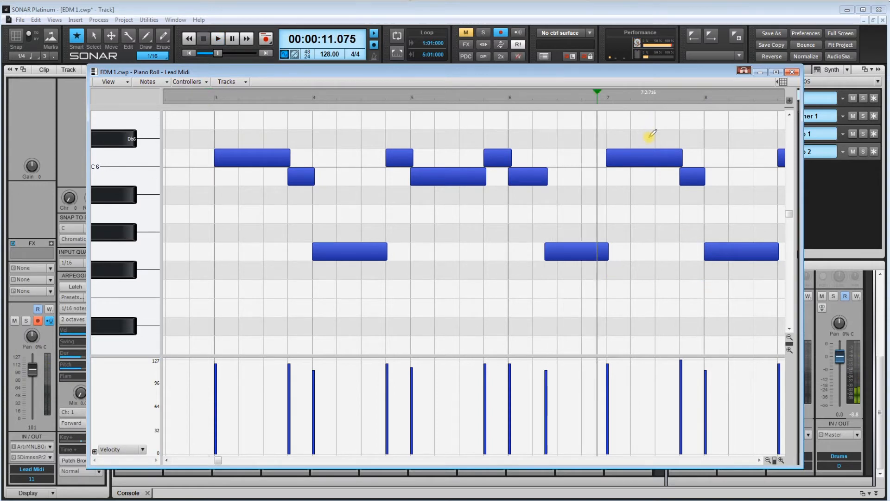
Step: Delete all the lead notes in bars 7 to 10
left_click_drag(778, 460, 776, 460)
left_click_drag(502, 135, 733, 285)
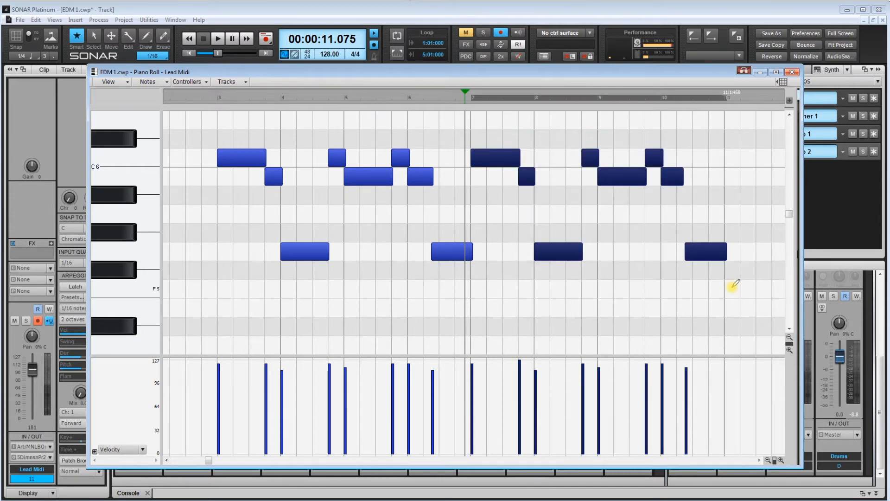
key("Delete")
Step: Select the lead notes in bars 3 to 6 and copy them
left_click_drag(235, 136, 501, 279)
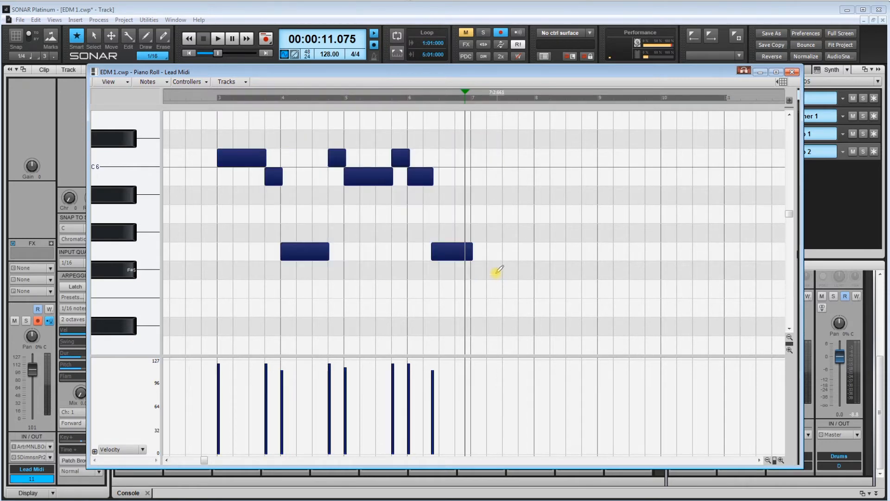
left_click(35, 20)
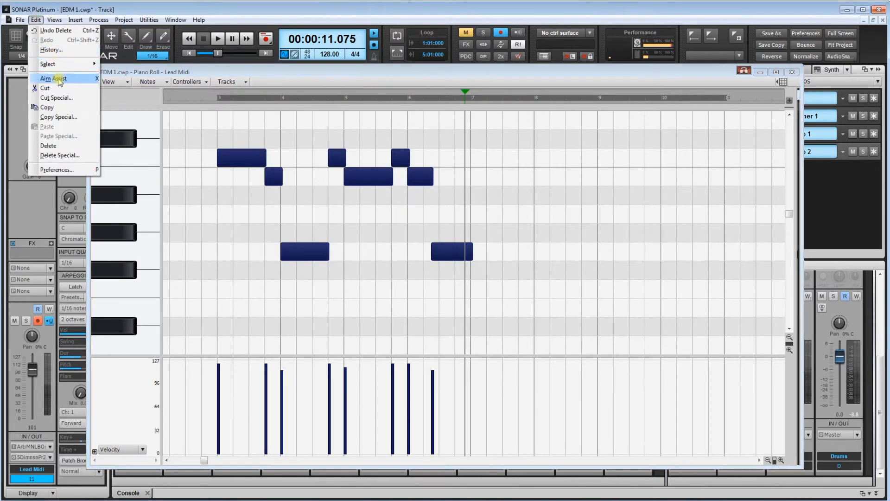
left_click(54, 108)
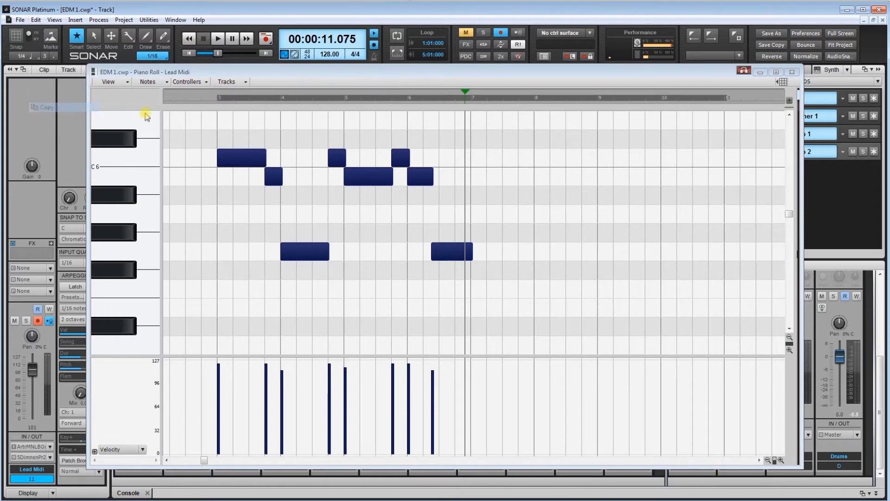
Step: Enable snap to grid at 1/4 and paste the copied notes at the start of bar 7
left_click(472, 101)
left_click(18, 38)
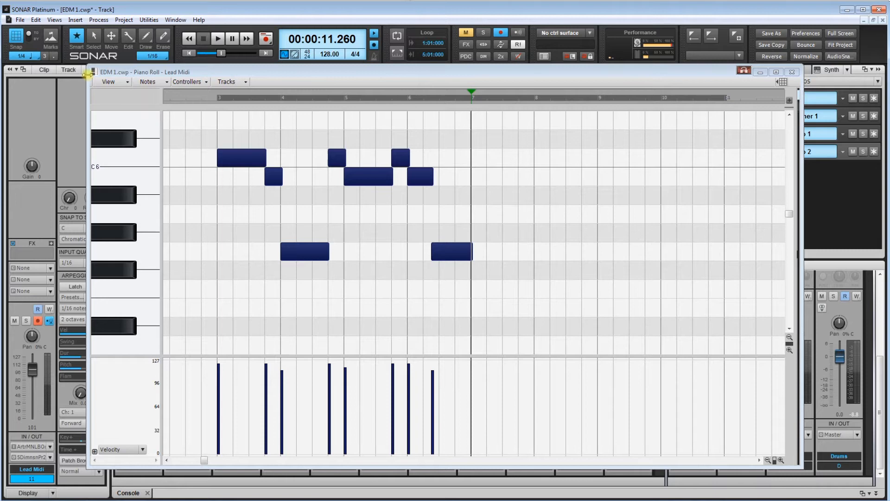
left_click(30, 56)
left_click(38, 83)
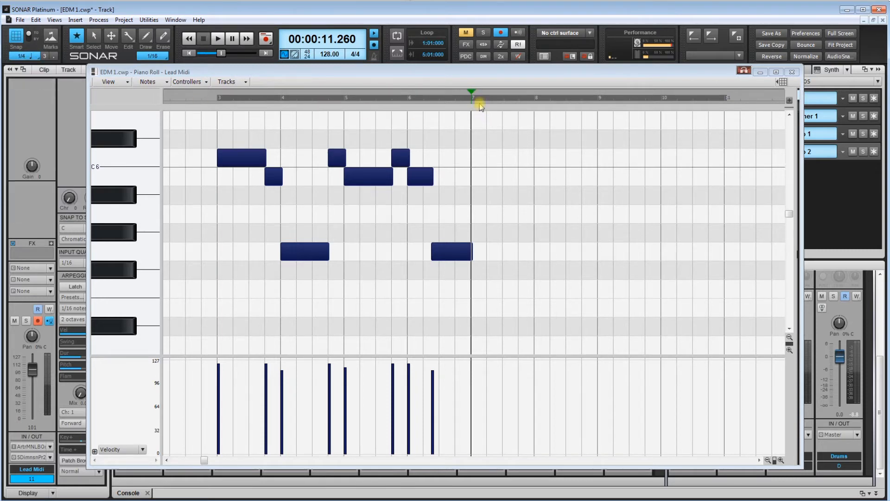
left_click(478, 99)
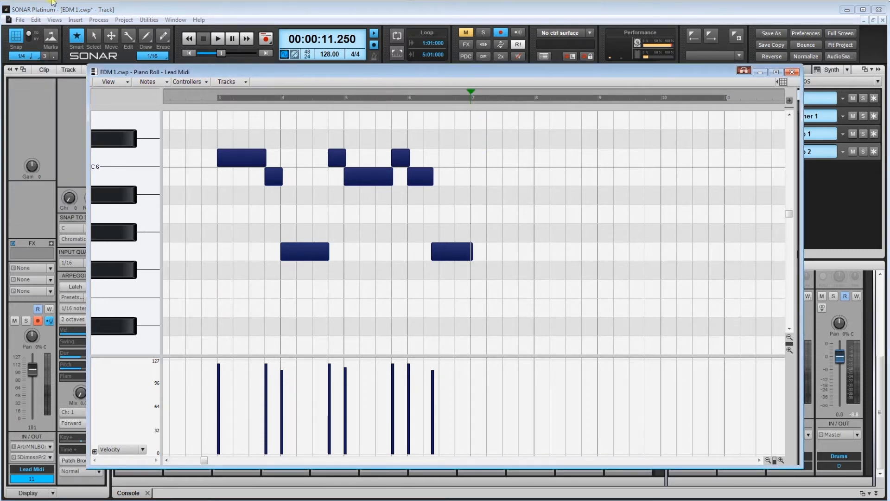
left_click(36, 20)
left_click(59, 127)
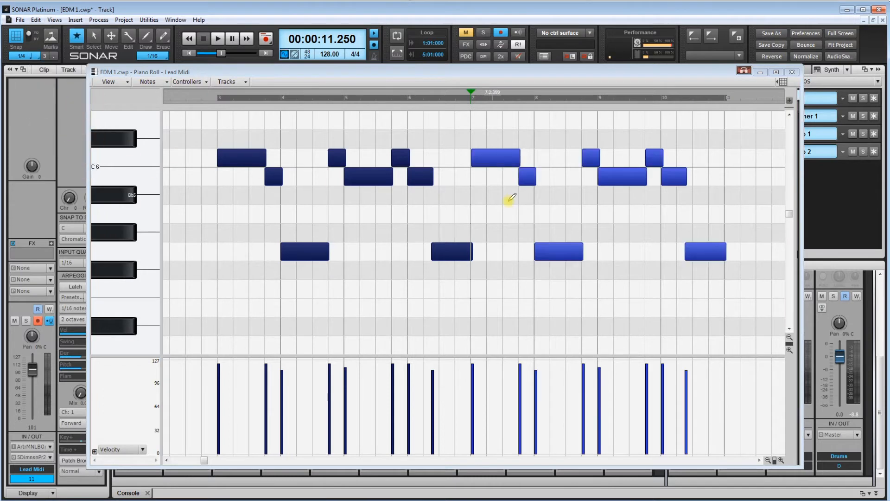
left_click(509, 200)
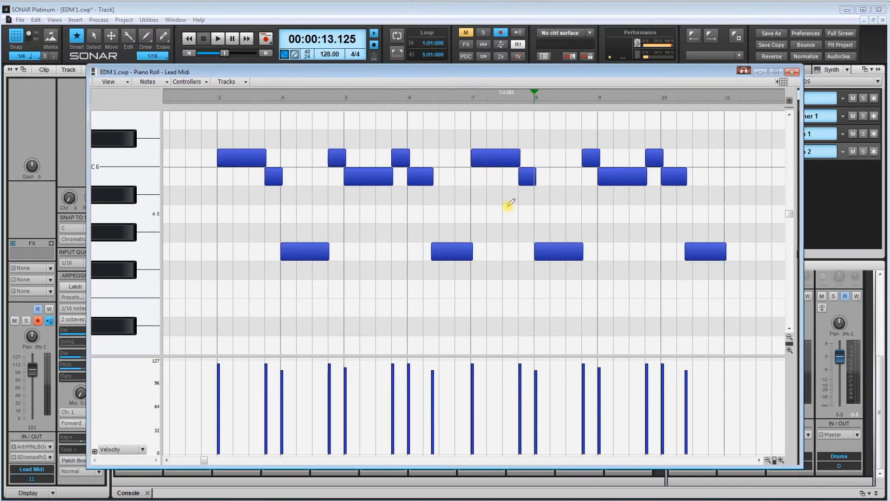
Step: Quantize the start times of all the lead notes in bars 3 to 10 to 1/8 at 100 percent strength
left_click(471, 99)
mouse_move(774, 460)
left_mouse_down()
mouse_move(750, 451)
mouse_move(772, 449)
mouse_move(739, 449)
left_mouse_up()
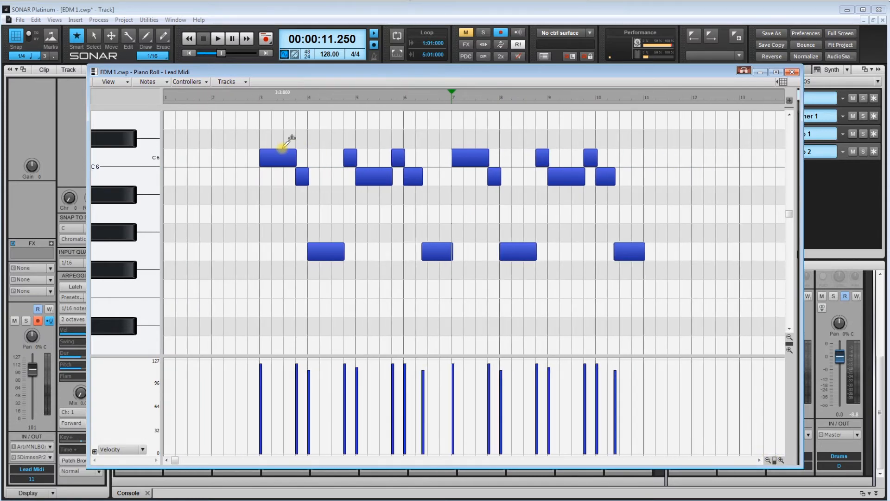
left_click_drag(269, 135, 686, 291)
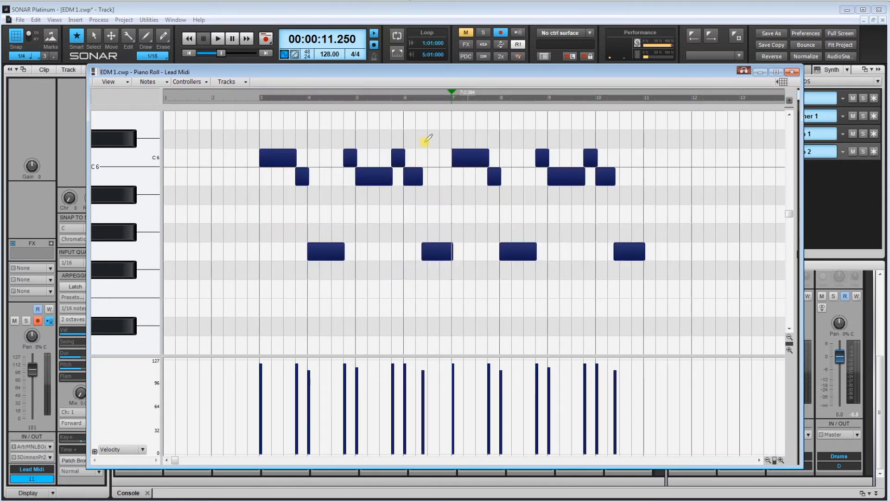
left_click(98, 20)
left_click(111, 41)
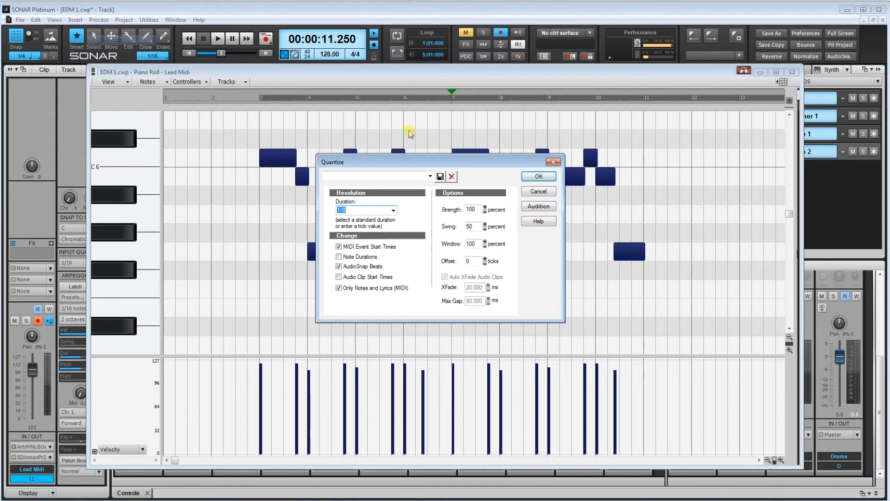
left_click(555, 178)
left_click(505, 130)
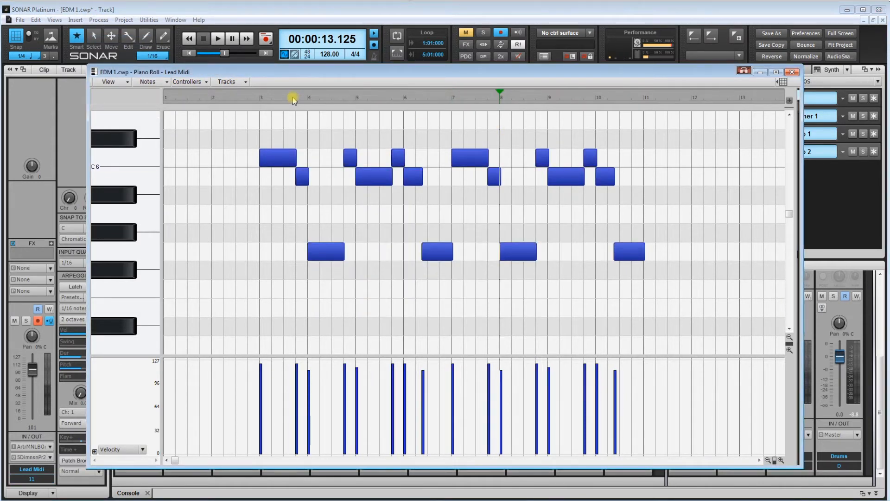
Step: Play the lead melody from bar 2 with the Piano Roll moved aside, and close the Piano Roll
left_click(257, 100)
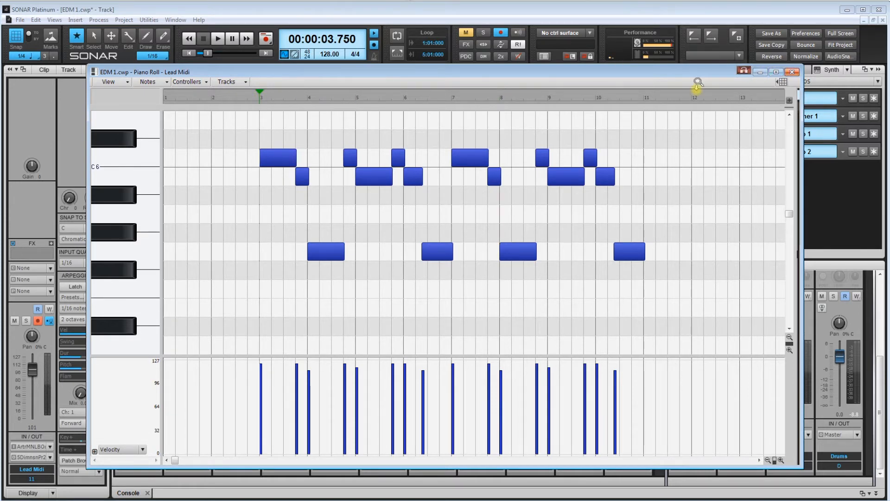
left_click(212, 99)
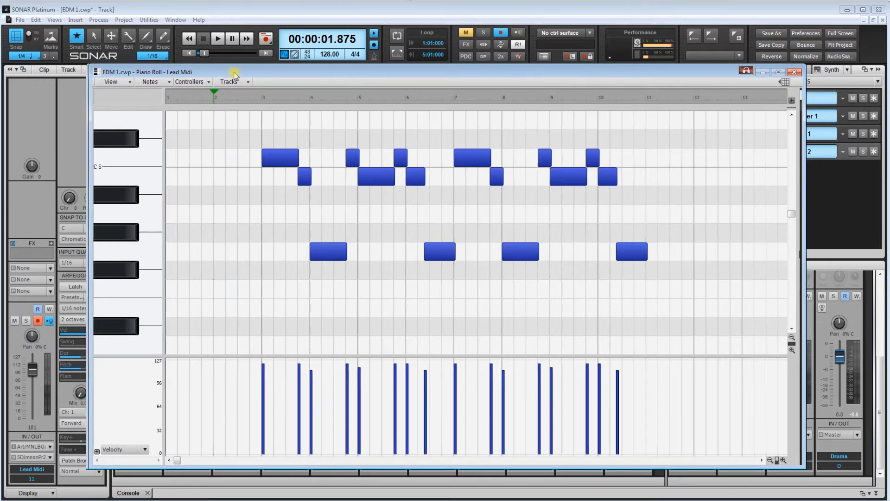
left_click_drag(231, 73, 285, 27)
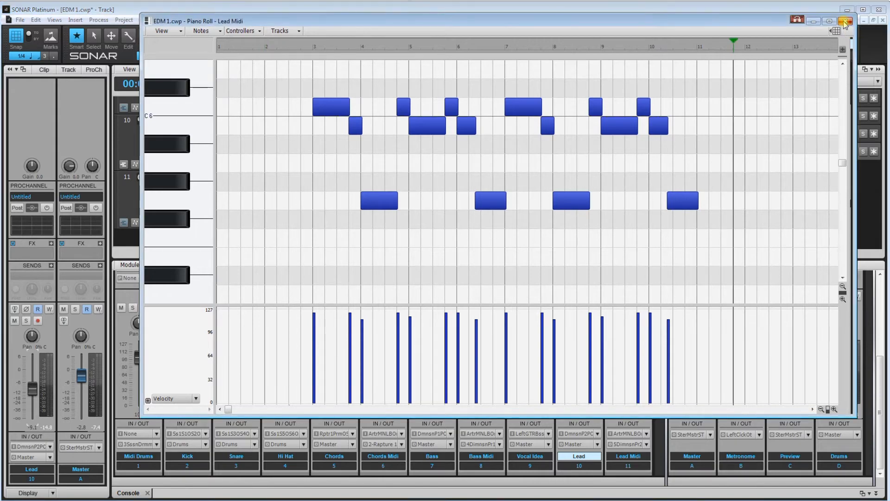
left_click(844, 22)
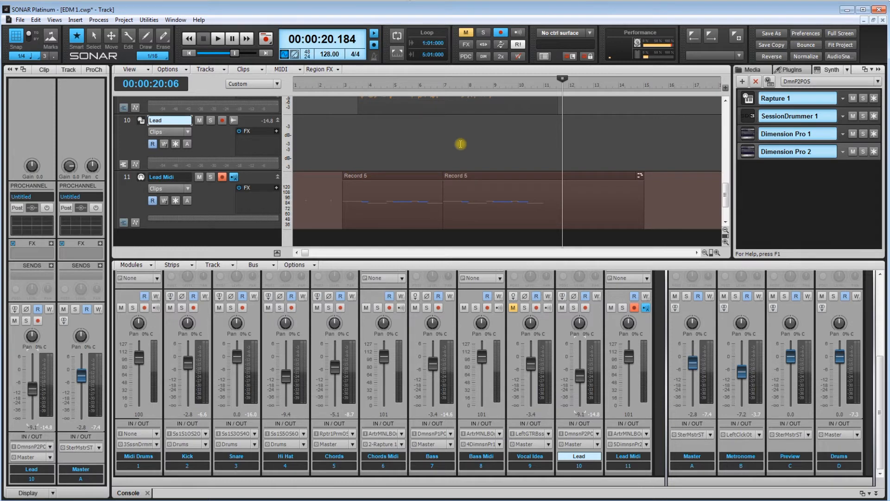
Step: Bounce the second Lead Midi clip, starting at bar 7, to a clip of its own
left_click_drag(391, 149, 513, 211)
left_click_drag(389, 153, 620, 198)
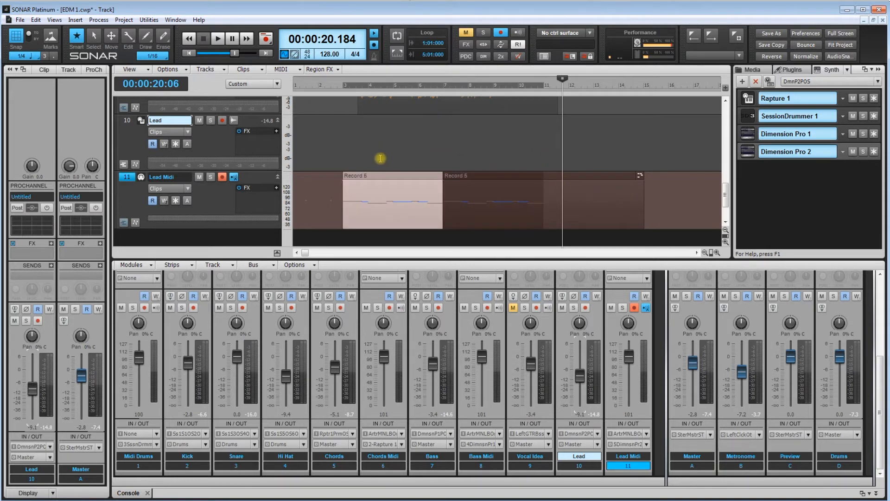
left_click_drag(380, 159, 548, 202)
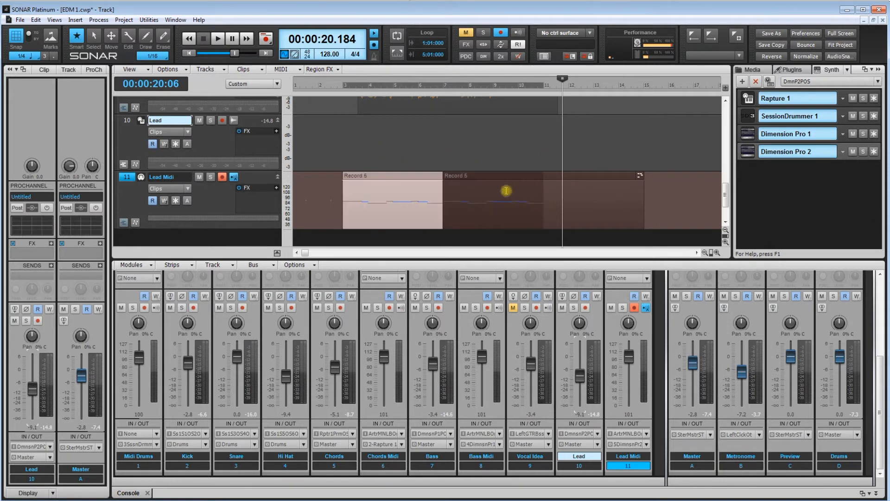
left_click(470, 173)
right_click(470, 174)
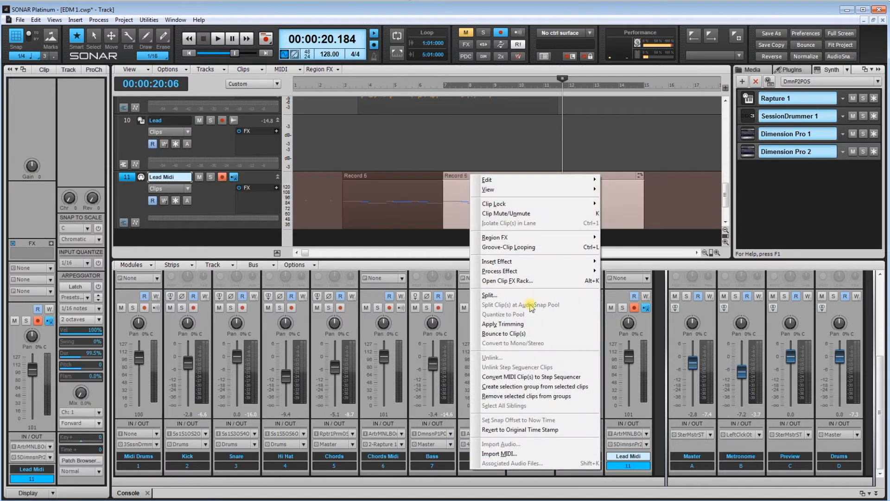
left_click(522, 334)
Step: Bounce both Lead Midi clips into a single clip spanning bars 3 to 11 and move the now marker to bar 3
left_click_drag(414, 156, 467, 172)
right_click(467, 172)
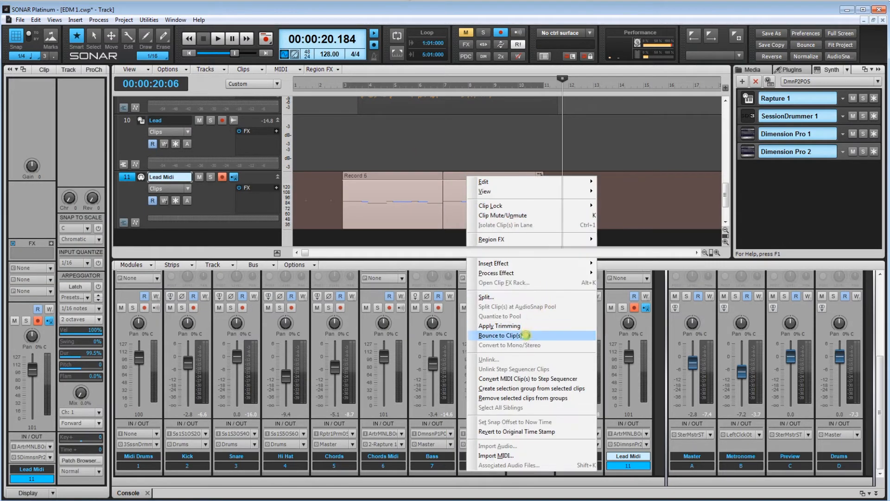
left_click(522, 334)
left_click(446, 142)
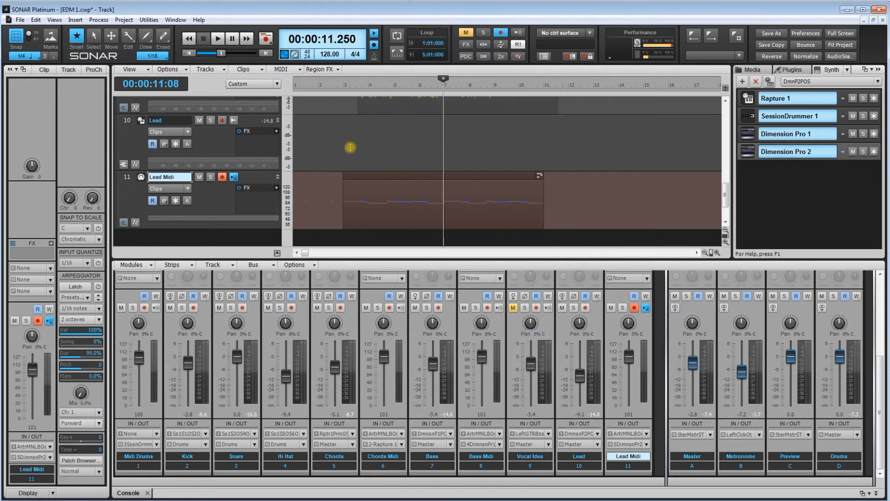
left_click(338, 149)
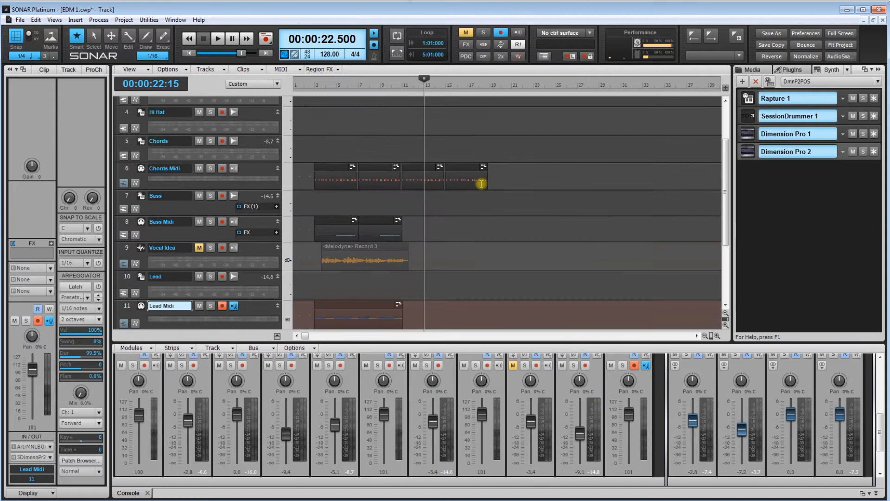
Step: Copy the two Chords Midi clips in bars 11 to 19 and paste them at bar 19
scroll(481, 187, "down", 2)
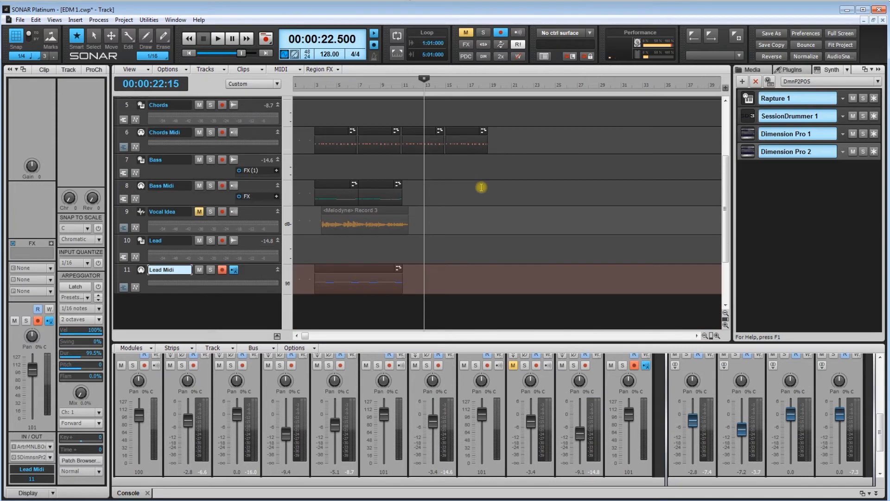
scroll(480, 187, "up", 1)
scroll(435, 161, "up", 1)
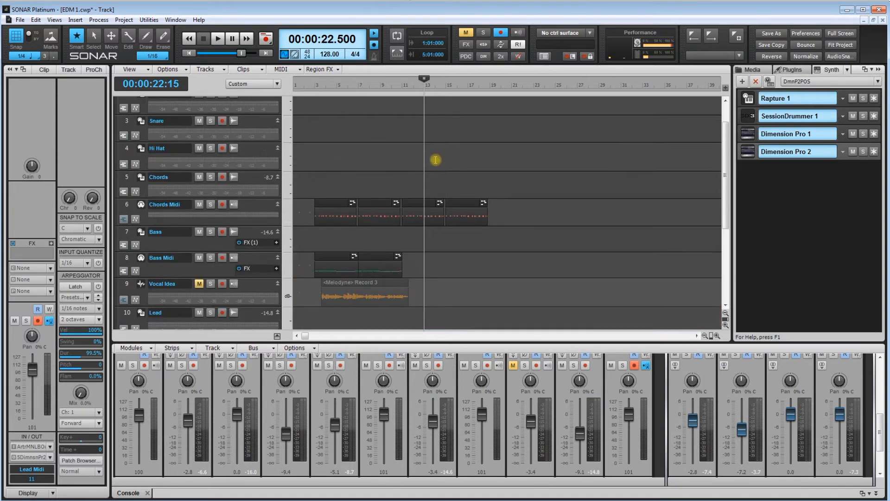
left_click_drag(425, 180, 506, 224)
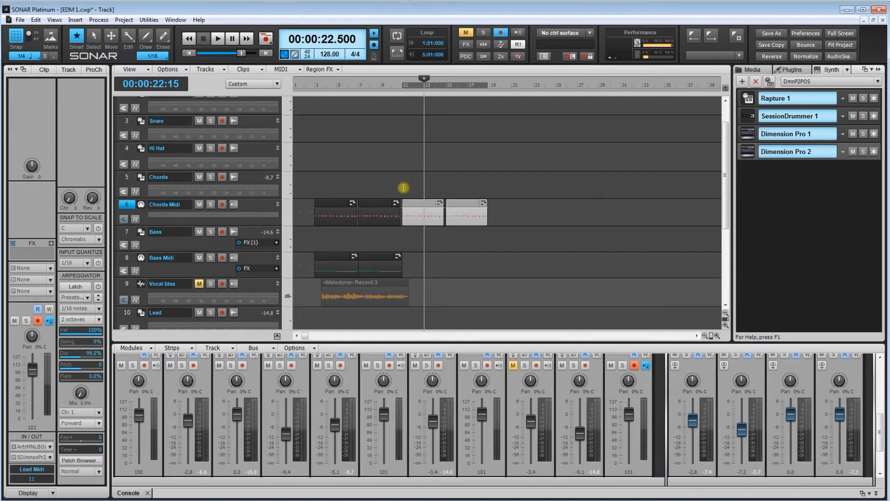
left_click_drag(427, 180, 506, 230)
left_click_drag(418, 175, 524, 239)
left_click_drag(415, 179, 527, 231)
left_click(36, 20)
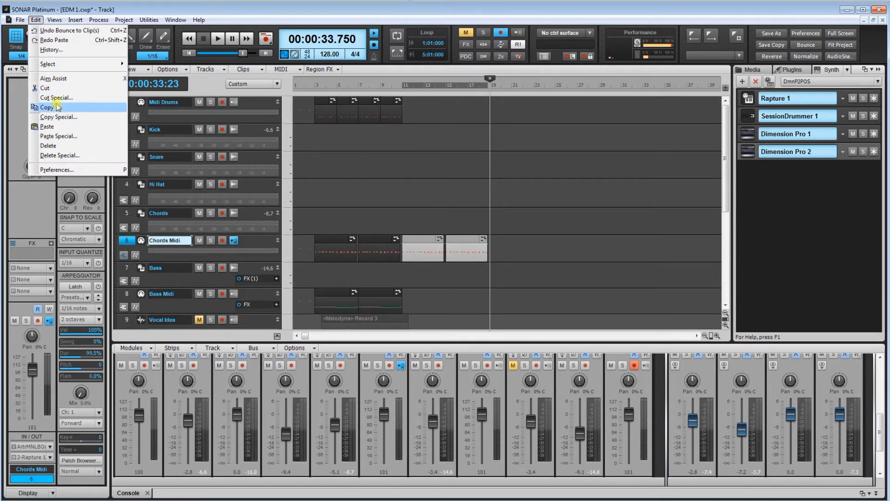
left_click(57, 107)
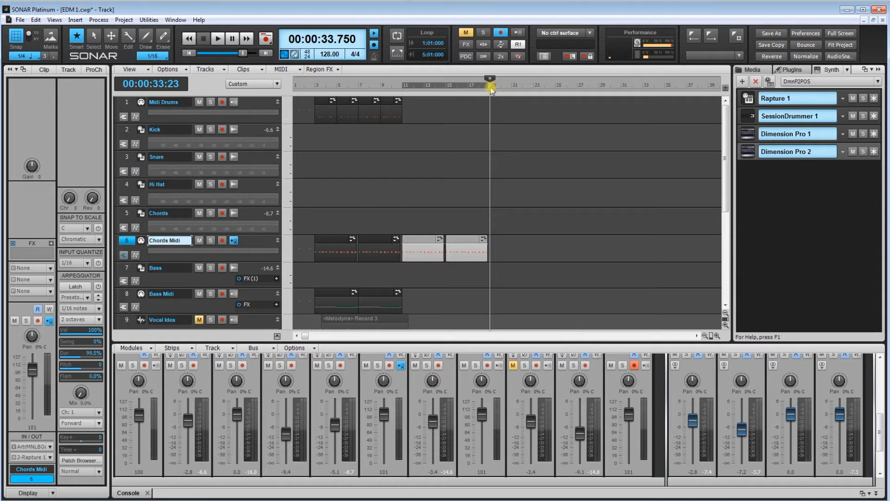
left_click(40, 21)
left_click(58, 126)
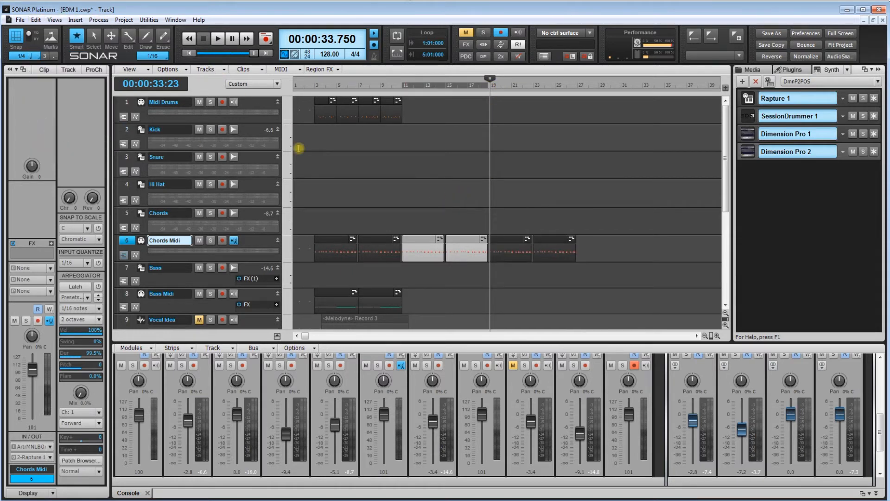
Step: Deselect the Chords Midi clips and play the project from bar 3
left_click(369, 175)
left_click(401, 201)
scroll(430, 158, "down", 3)
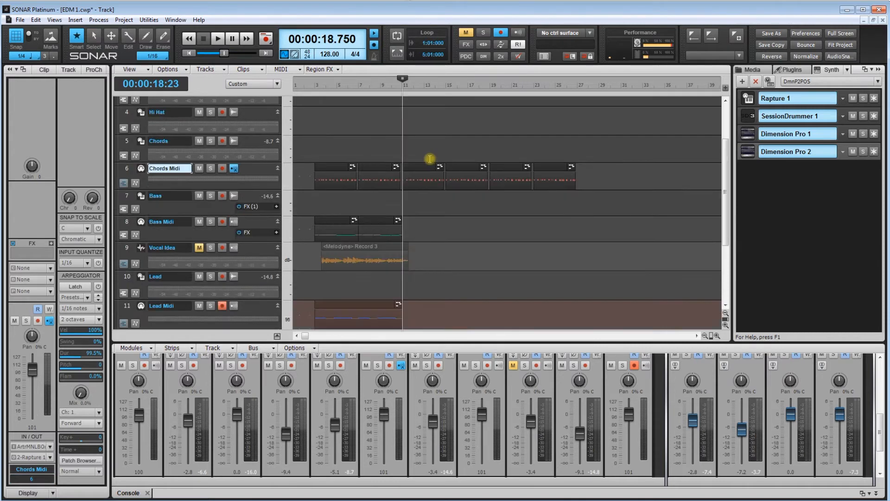
scroll(436, 184, "down", 1)
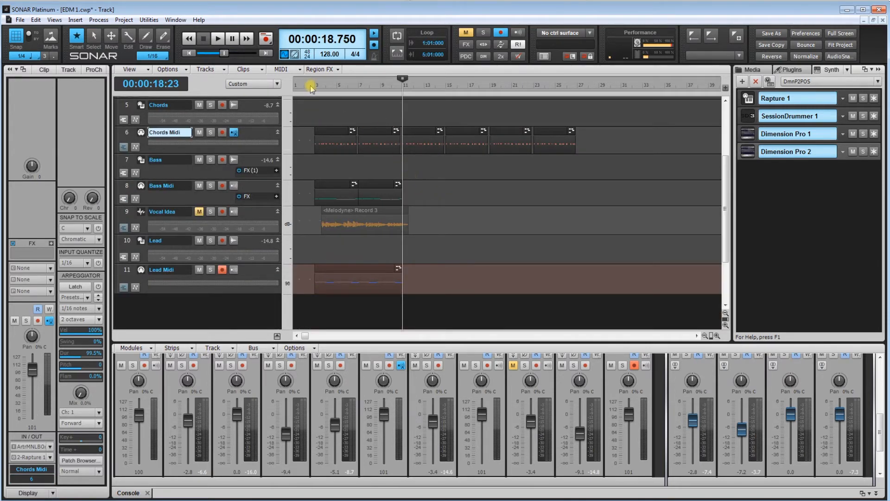
left_click(314, 85)
key("space")
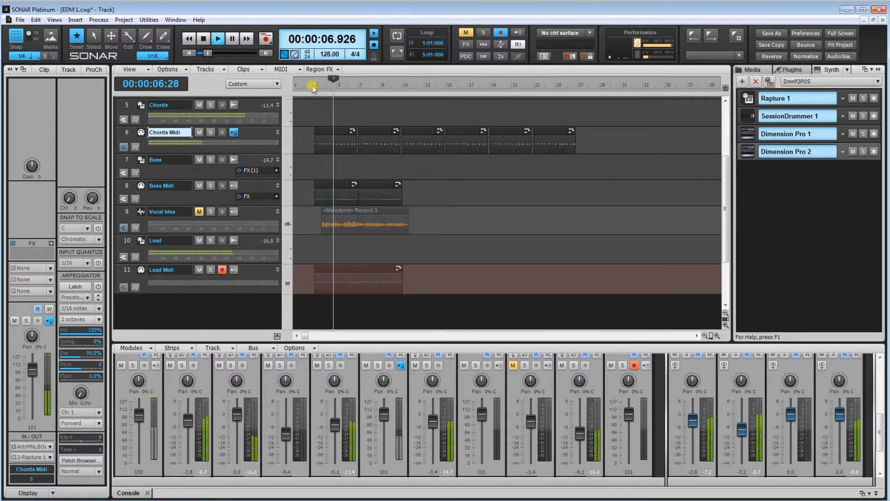
Step: Audition the project from bar 7 and from bar 11, and place the now marker at bar 19
left_click(360, 86)
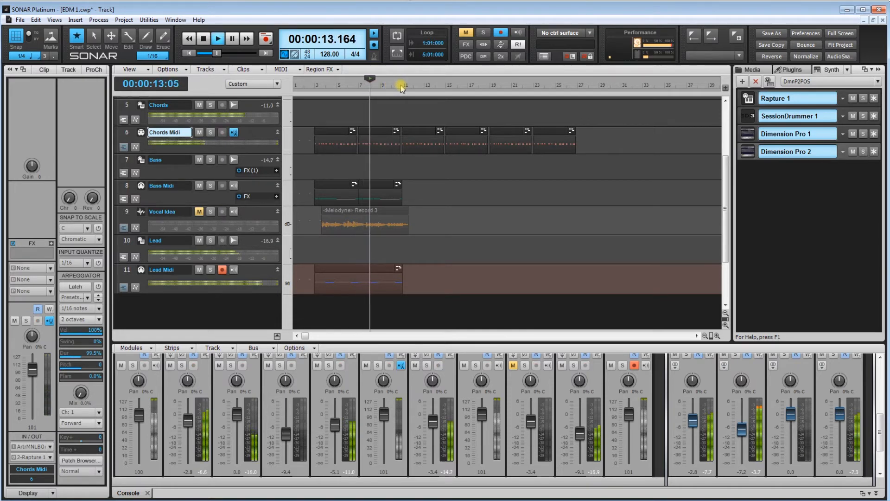
key("space")
left_click(404, 85)
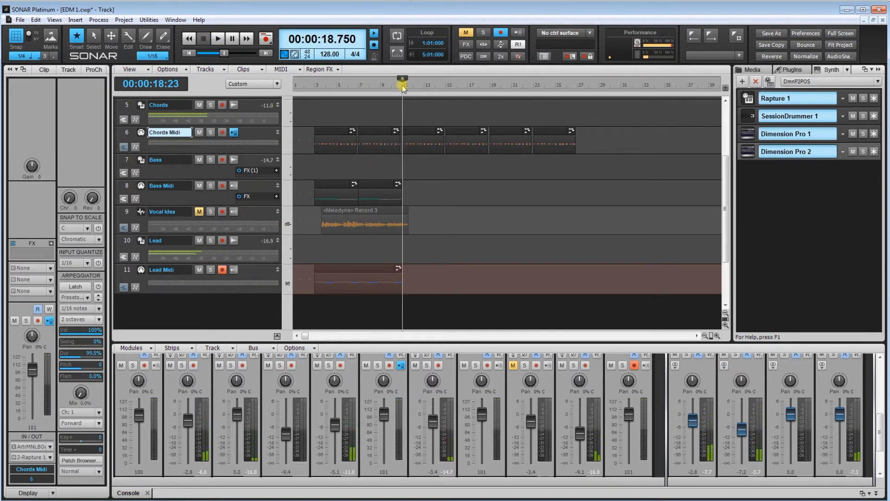
key("space")
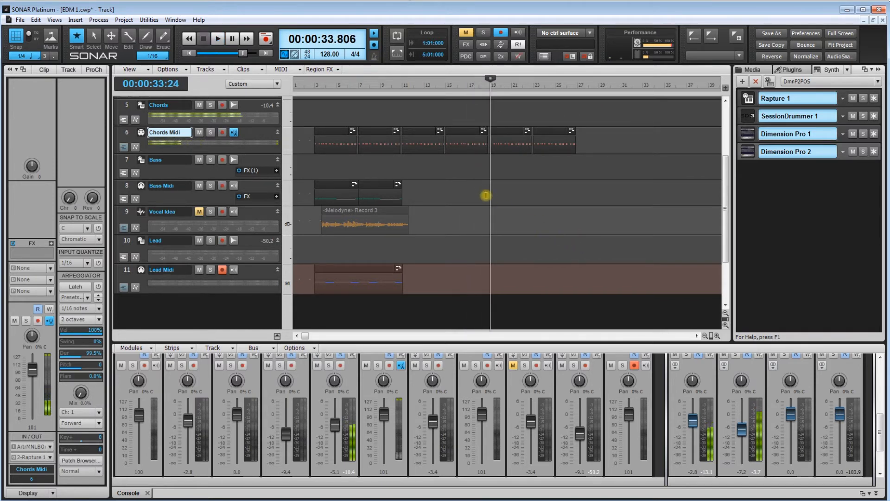
left_click(483, 184)
left_click(485, 184)
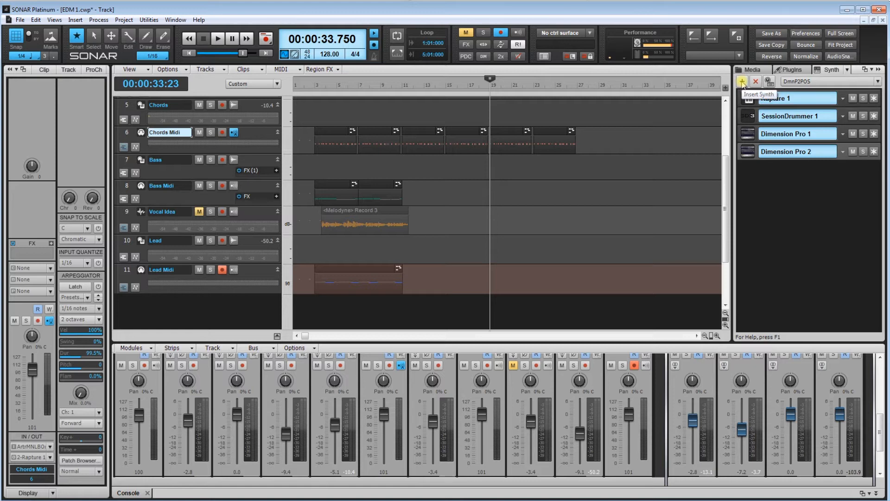
Step: Insert a Dimension Pro VST2 synth with a MIDI source track and a first synth audio output track
left_click(742, 82)
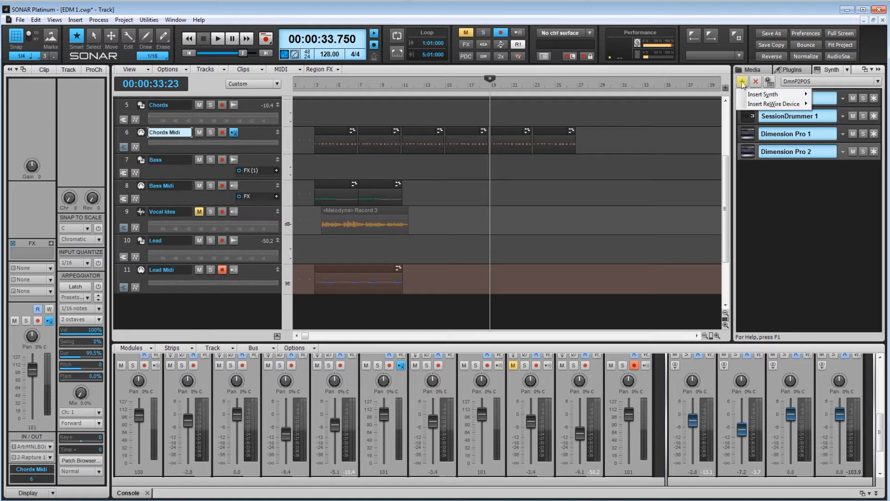
mouse_move(761, 97)
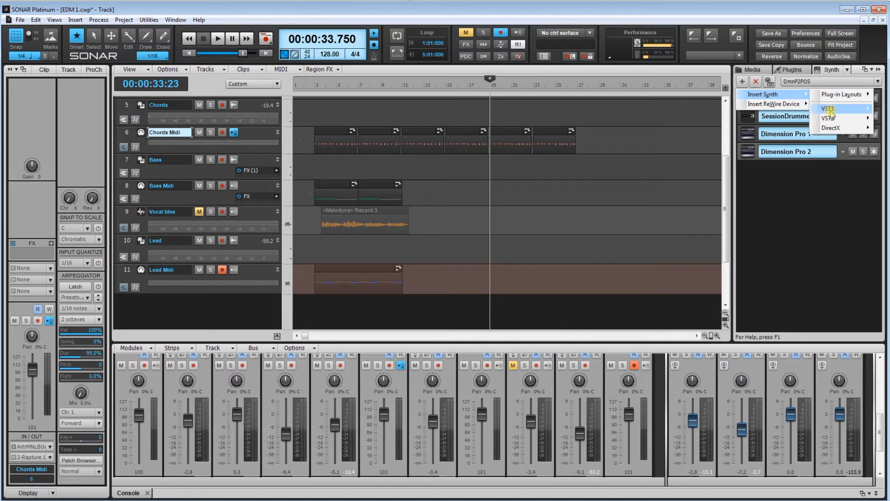
mouse_move(829, 118)
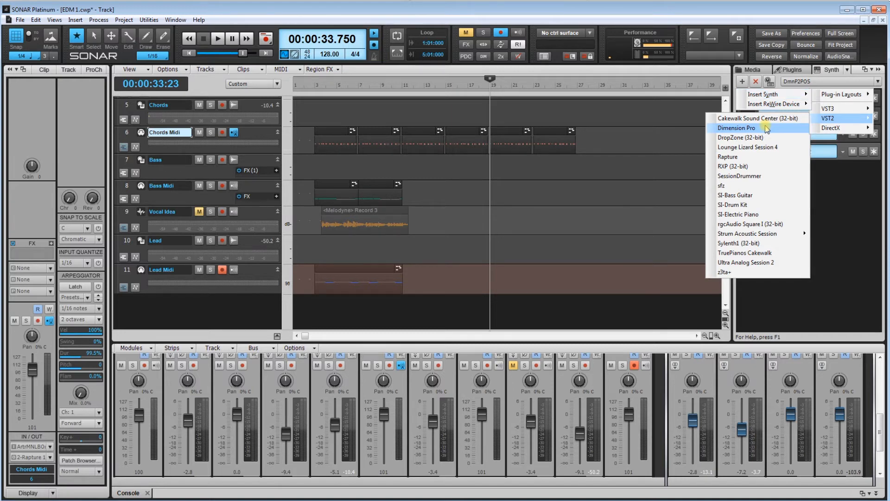
left_click(765, 128)
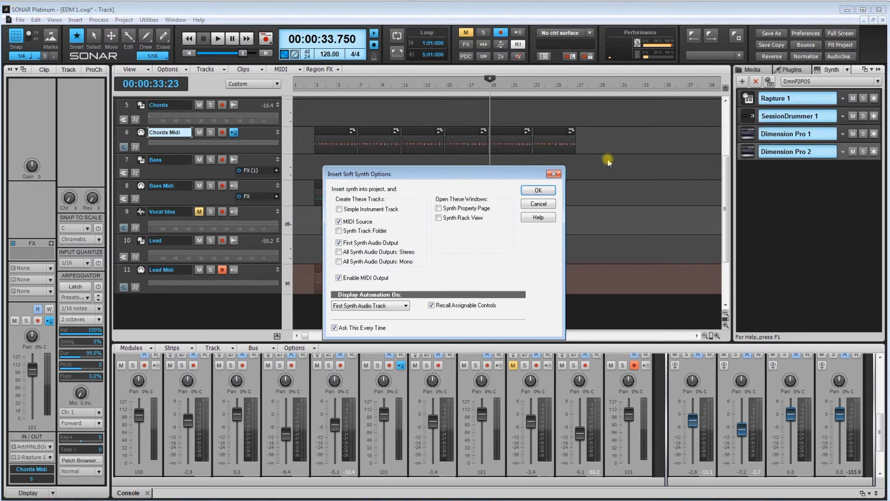
left_click(538, 190)
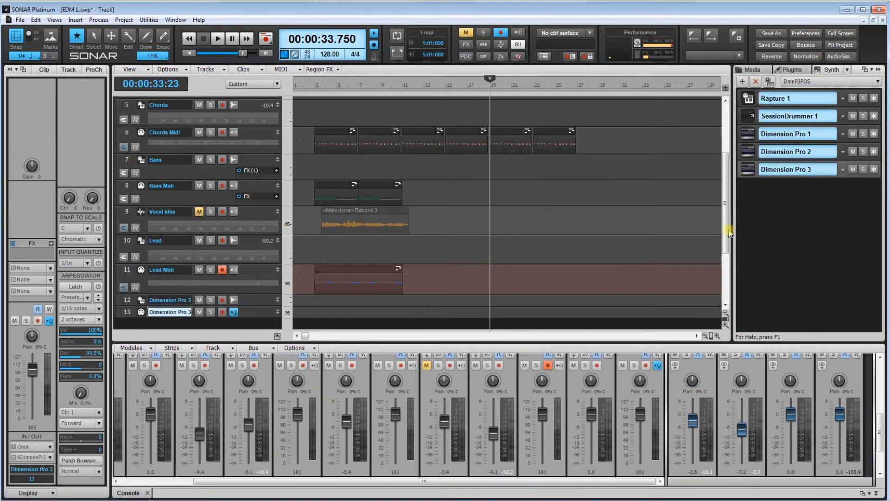
Step: Rename the new synth's audio track Piano and its MIDI track Piano Lead
double_click(169, 224)
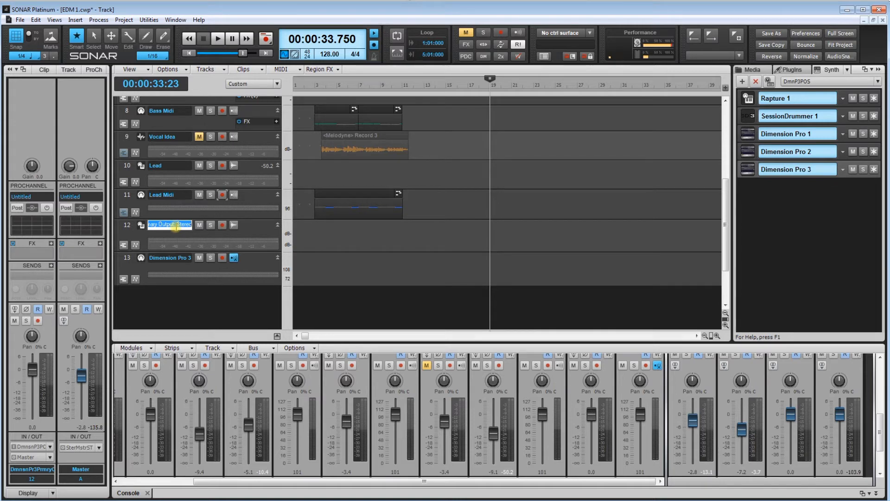
type("Piano")
double_click(181, 256)
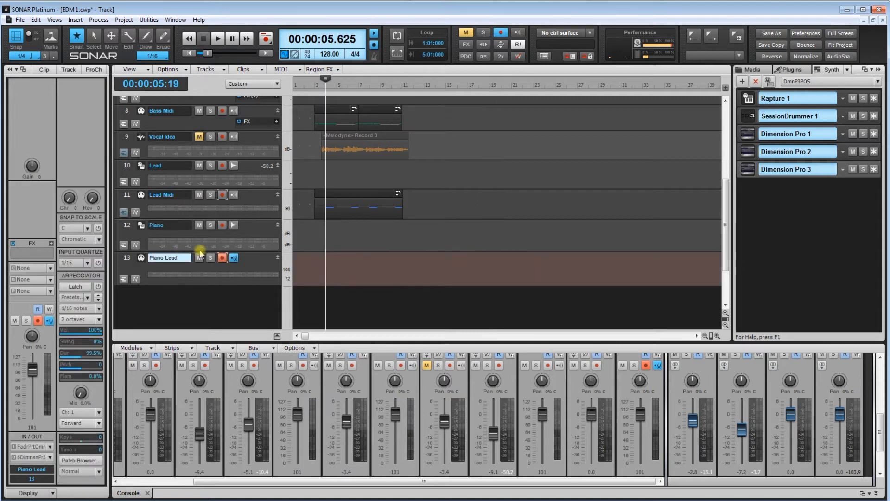
Step: Set the Piano Lead track's MIDI input to Arturia MINILAB, MIDI Omni
left_click(127, 260)
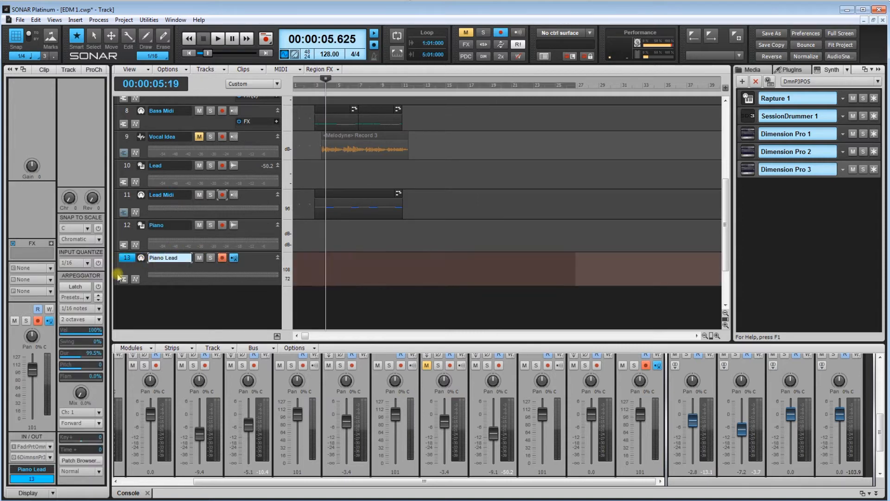
left_click(49, 447)
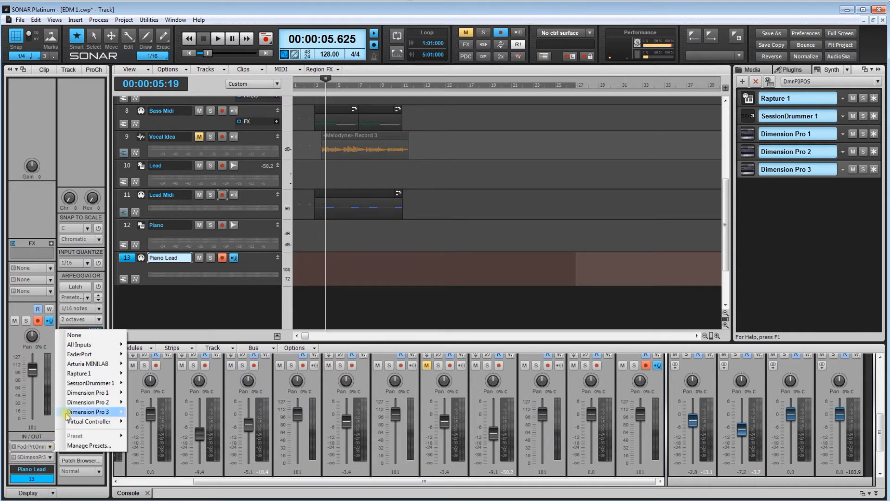
mouse_move(96, 368)
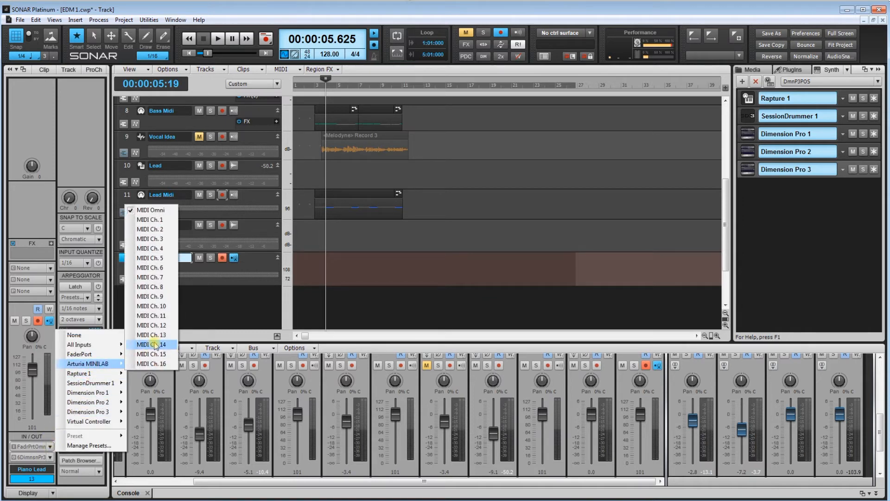
left_click(157, 211)
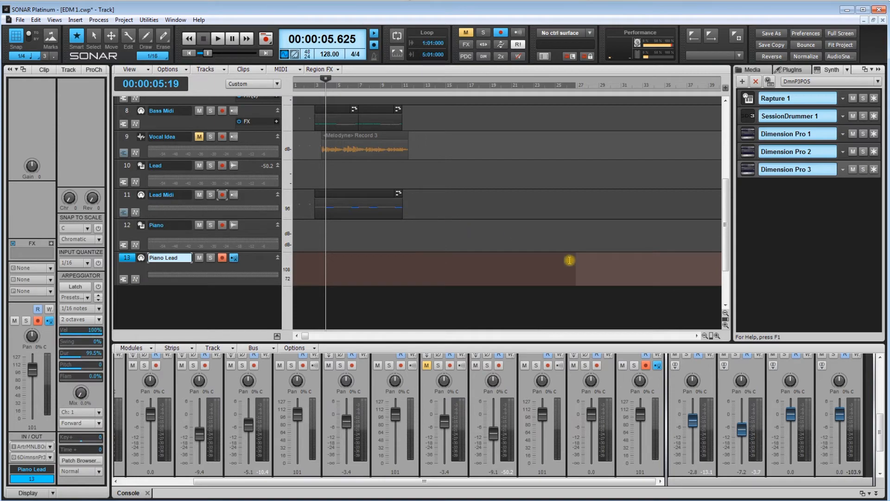
Step: Load the Grand Piano 3v 4th rt program from the Pianos category into Dimension Pro 3 and close the synth window
left_click(751, 171)
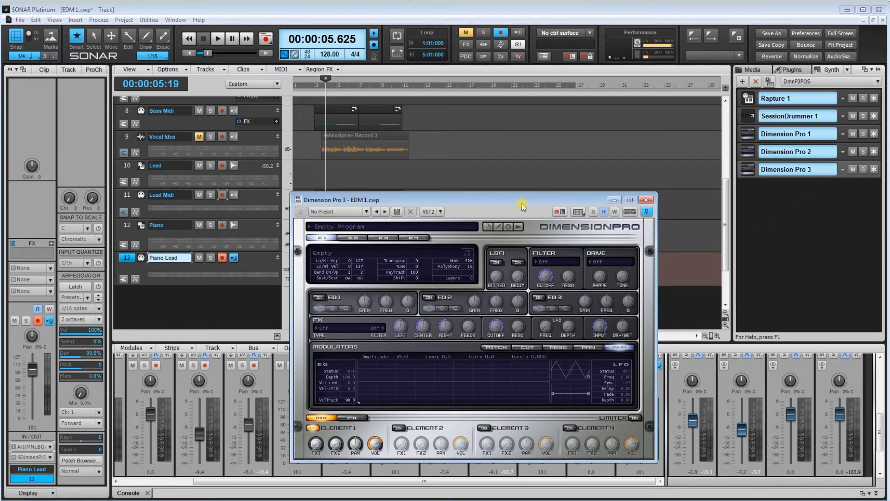
left_click(339, 226)
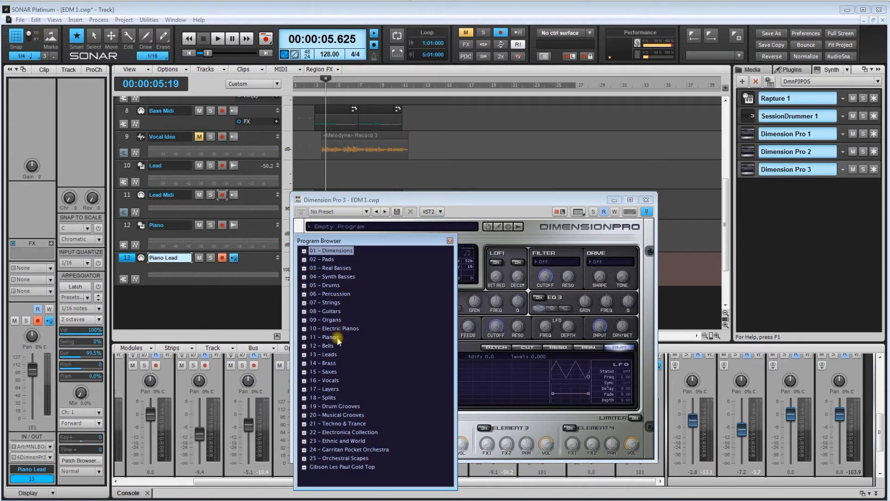
double_click(336, 337)
double_click(350, 364)
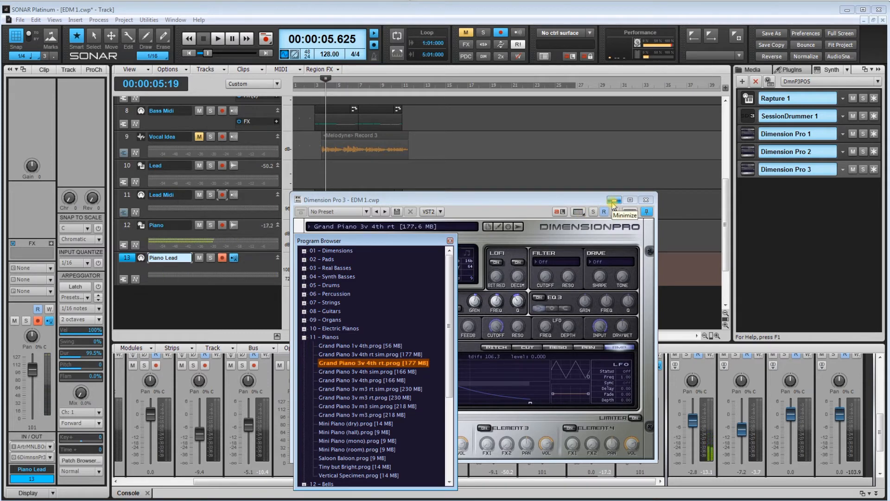
left_click(647, 200)
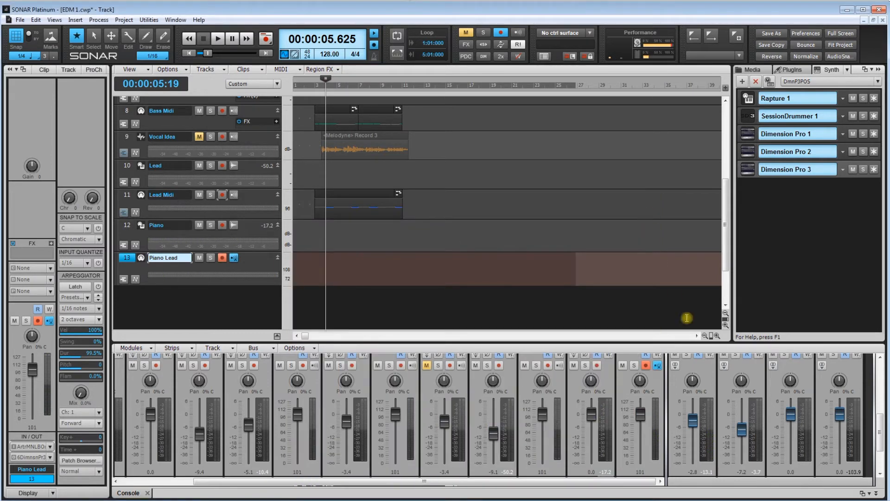
Step: Enlarge the console pane and widen its bus section to make room for another bus strip beside Drums
left_click(725, 324)
left_click(726, 325)
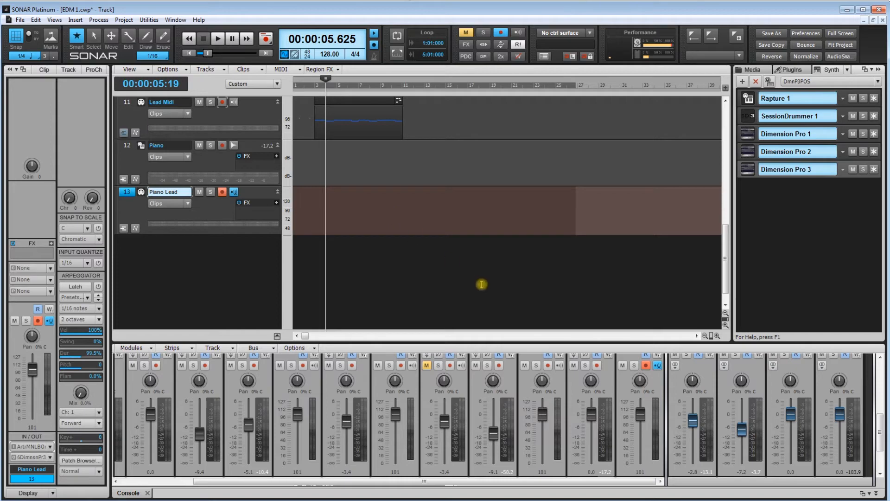
left_click_drag(513, 342, 512, 193)
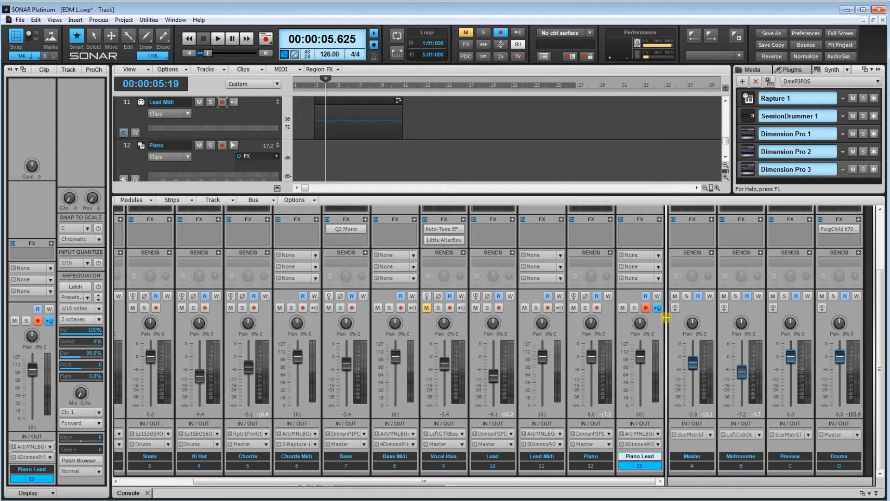
left_click_drag(666, 317, 595, 317)
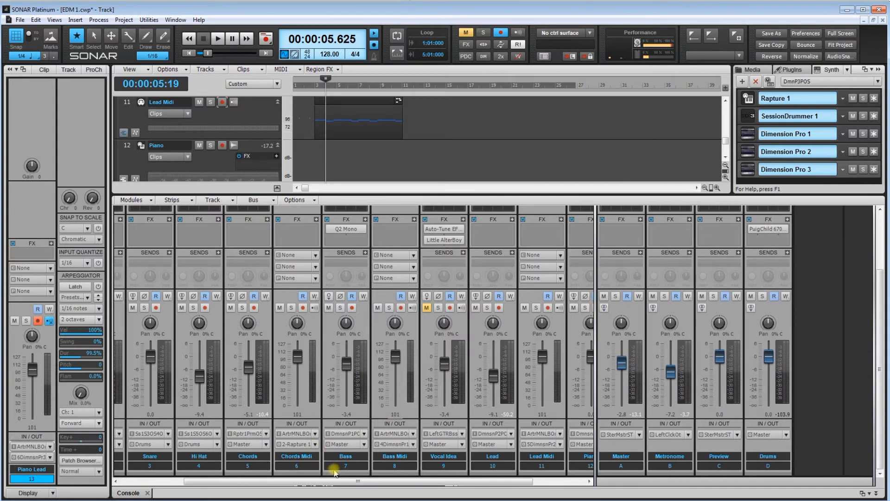
left_click_drag(335, 480, 586, 391)
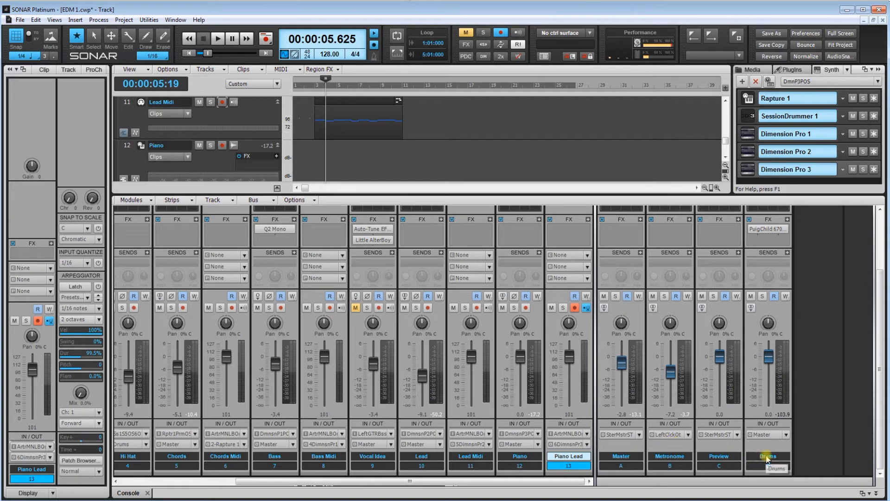
Step: Insert a new stereo bus after the Drums bus and name it Reverb
right_click(808, 234)
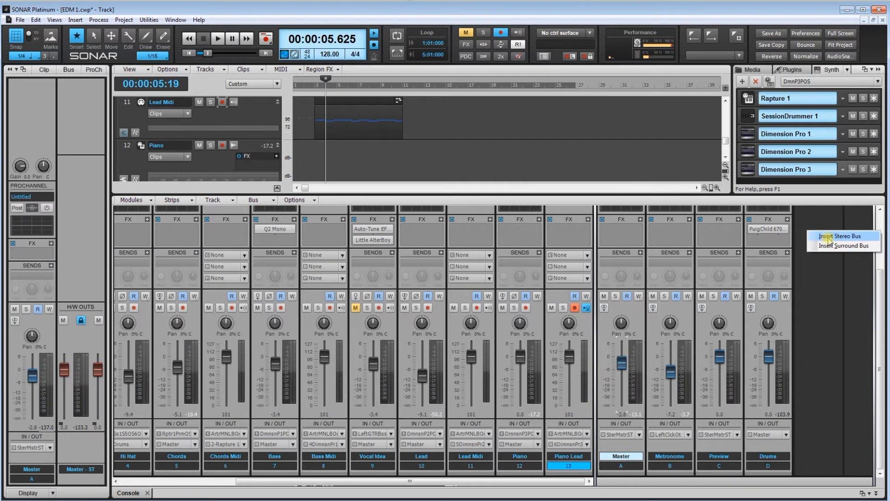
left_click(828, 237)
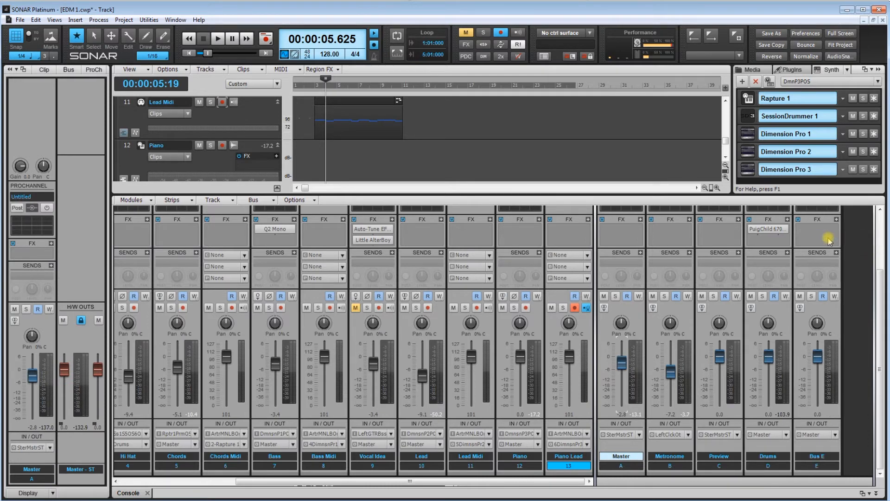
double_click(828, 456)
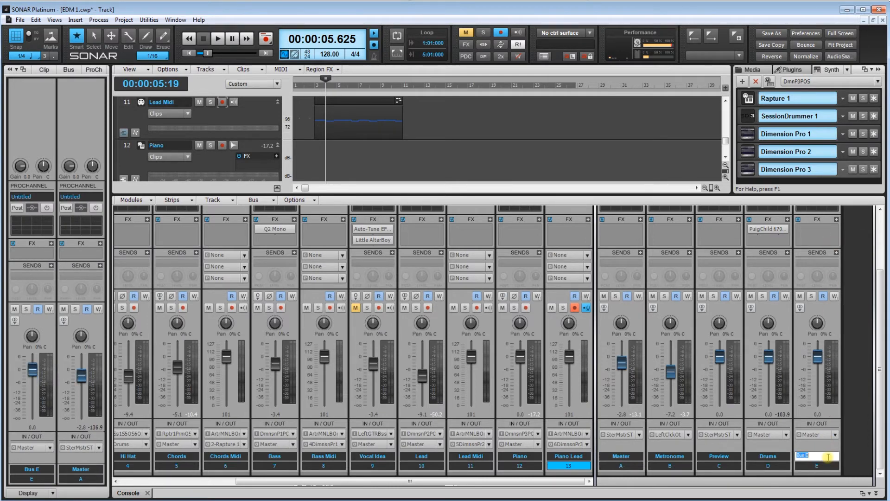
type("Reverb")
key("Return")
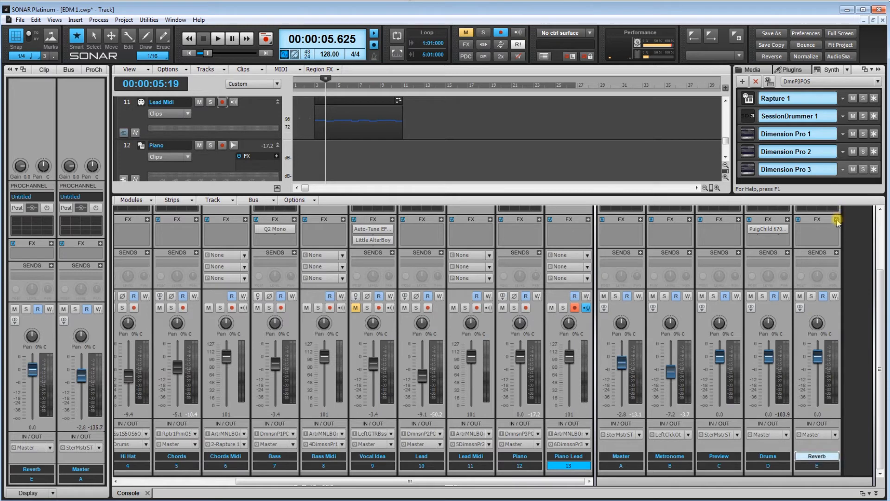
Step: Add the DirectX Sonitus Reverb effect to the Reverb bus's FX rack
left_click(836, 218)
mouse_move(817, 229)
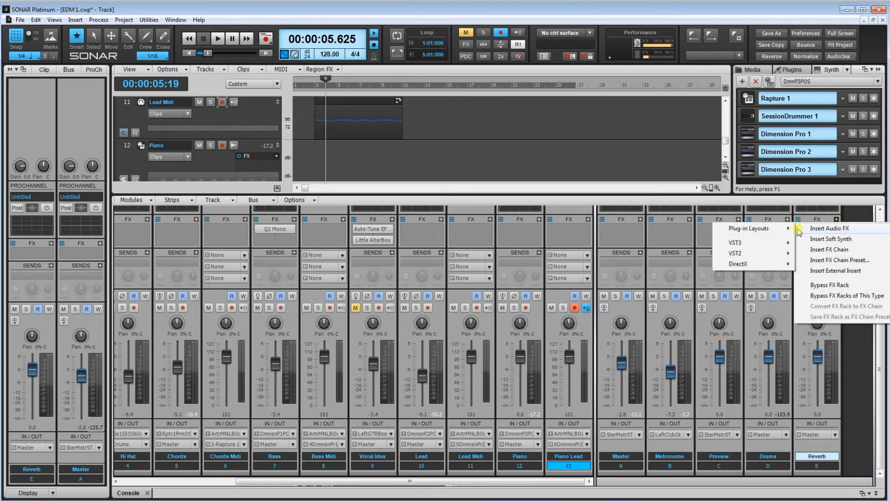
mouse_move(760, 265)
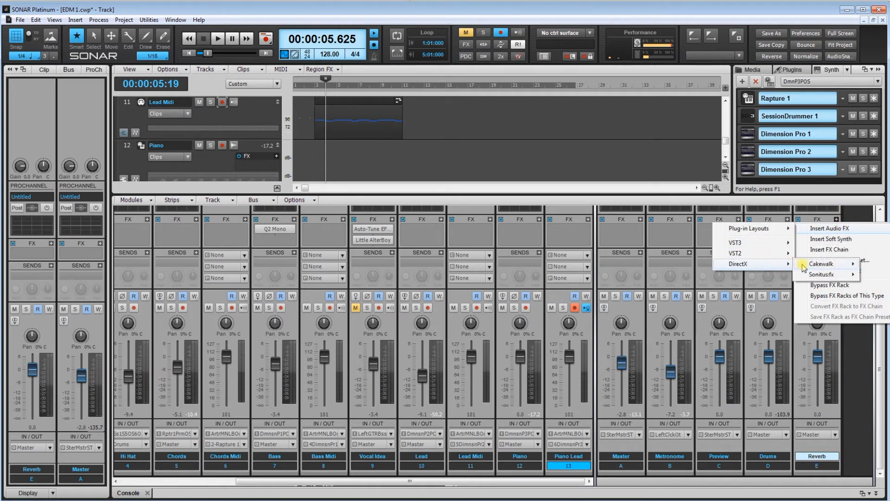
mouse_move(817, 276)
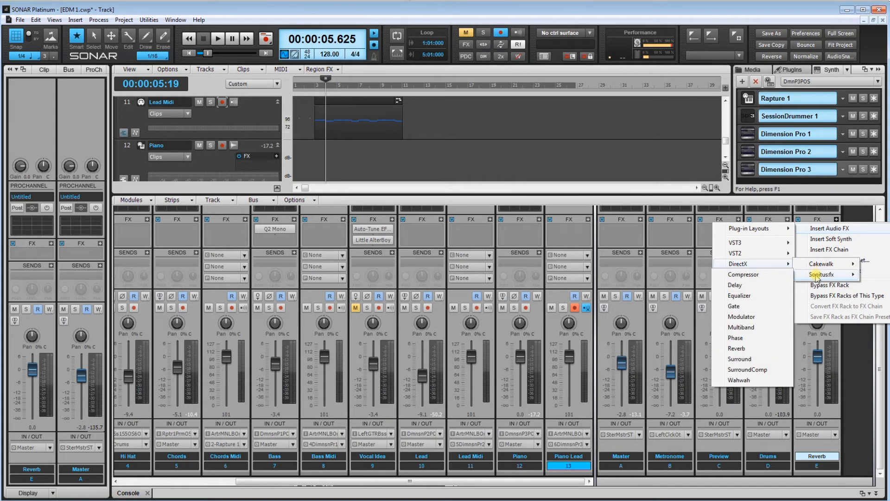
left_click(752, 351)
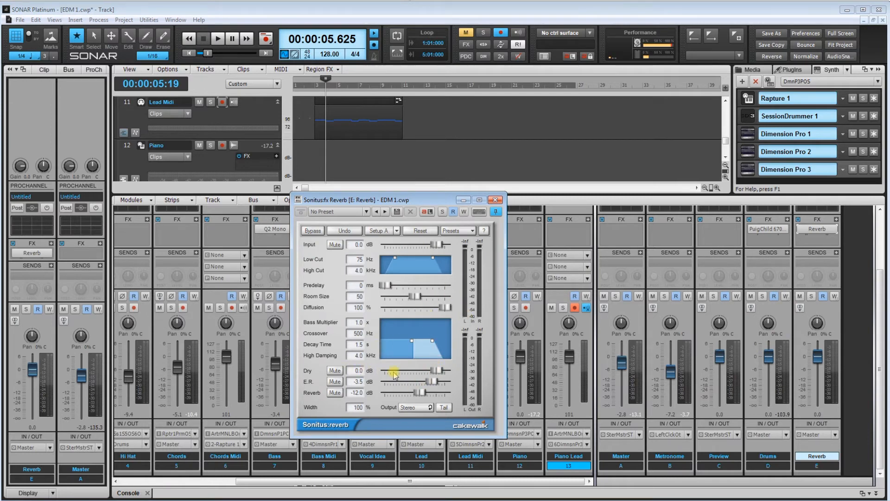
Step: Set the reverb's Dry level to -Inf and High Cut to 0.8 kHz, lengthen its Decay Time, and close the plug-in
left_click_drag(433, 370, 383, 370)
left_click_drag(434, 263, 426, 263)
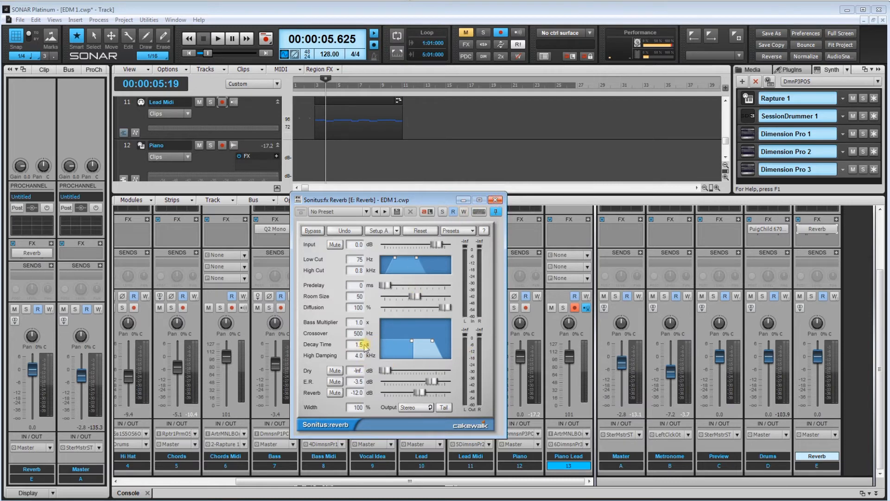
scroll(362, 349, "up", 10)
scroll(359, 345, "down", 2)
left_click(495, 200)
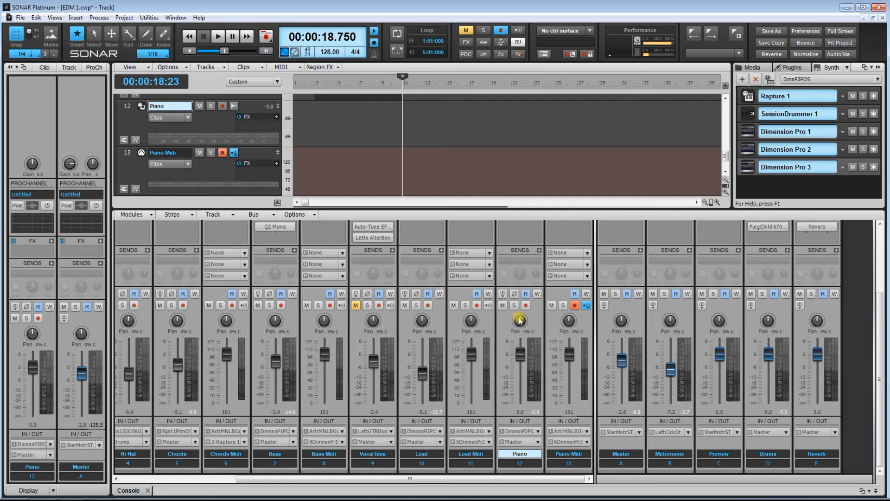
Step: Add a send from the Piano track to the Reverb bus
left_click(517, 266)
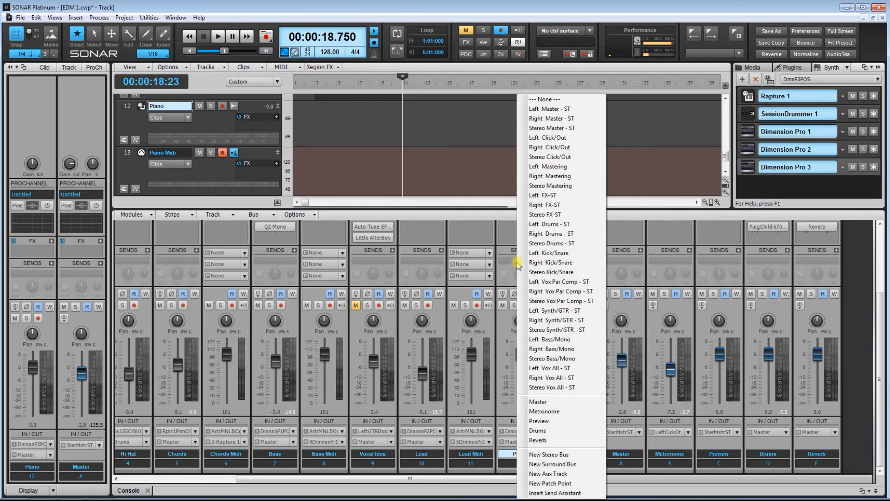
left_click(548, 440)
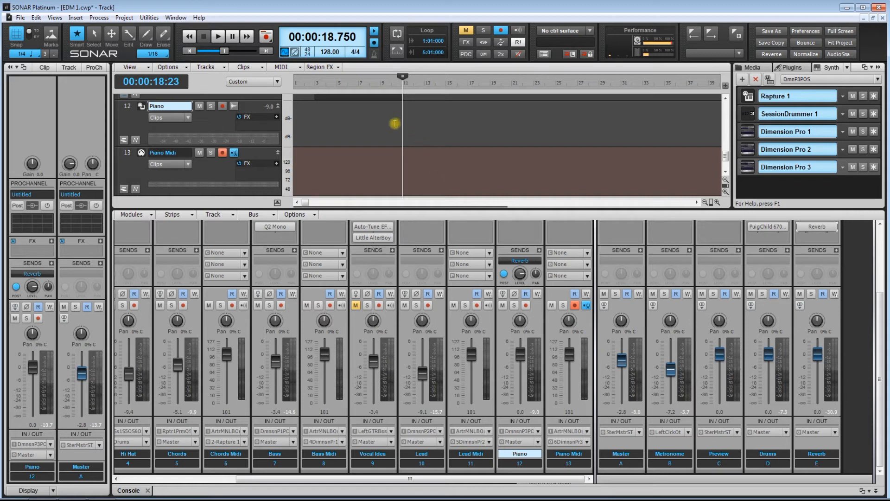
Step: Play the arrangement from about bar 9 to rehearse the piano part over the existing tracks, and stop playback
left_click(392, 124)
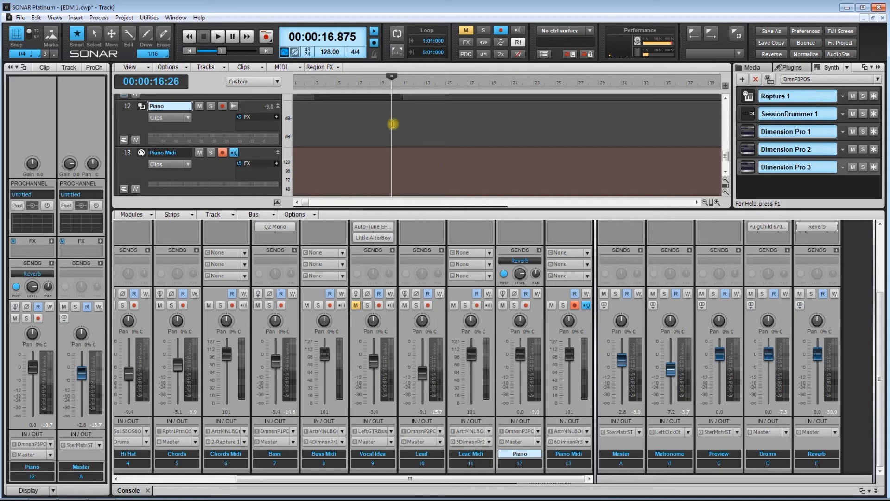
scroll(399, 130, "up", 3)
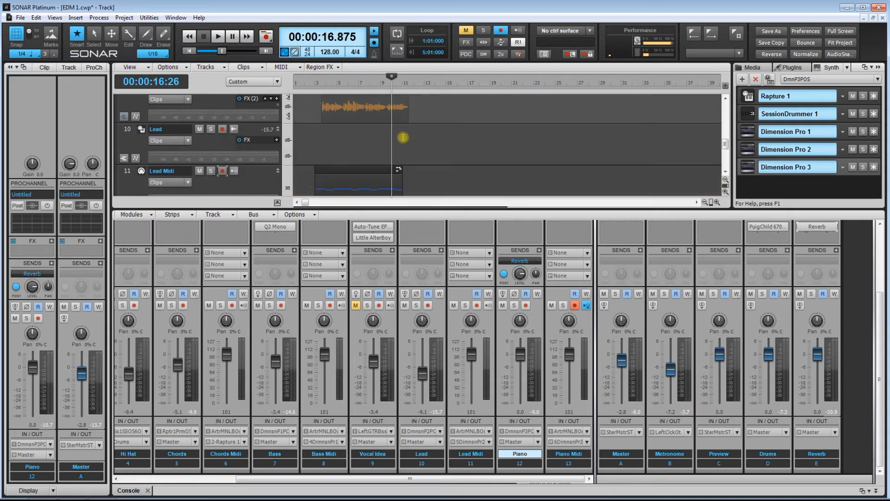
scroll(404, 143, "down", 1)
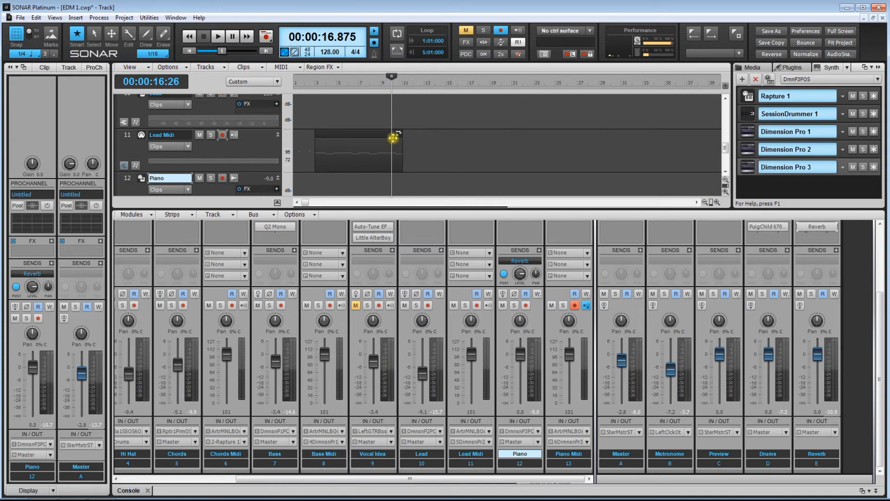
left_click(377, 125)
key("space")
scroll(408, 135, "down", 2)
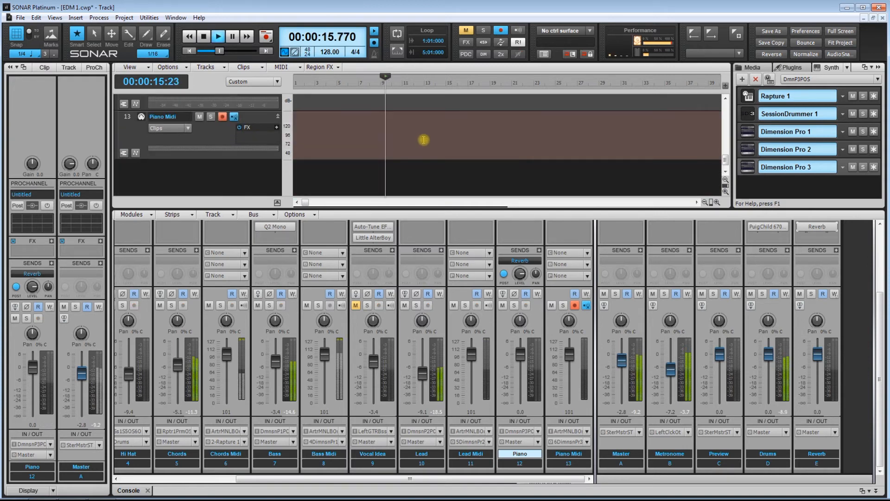
scroll(424, 139, "up", 1)
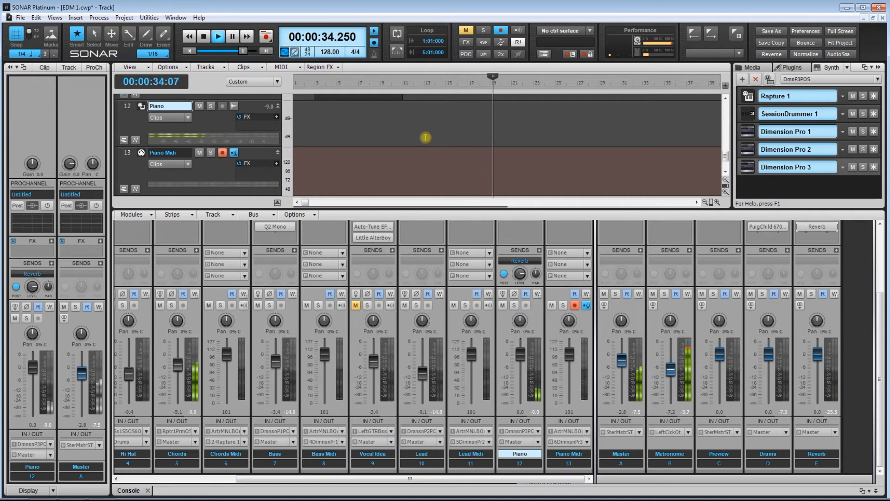
key("space")
Step: Record a piano MIDI part on the Piano Midi track with the playhead starting at bar 9, and play back the take
left_click(402, 139)
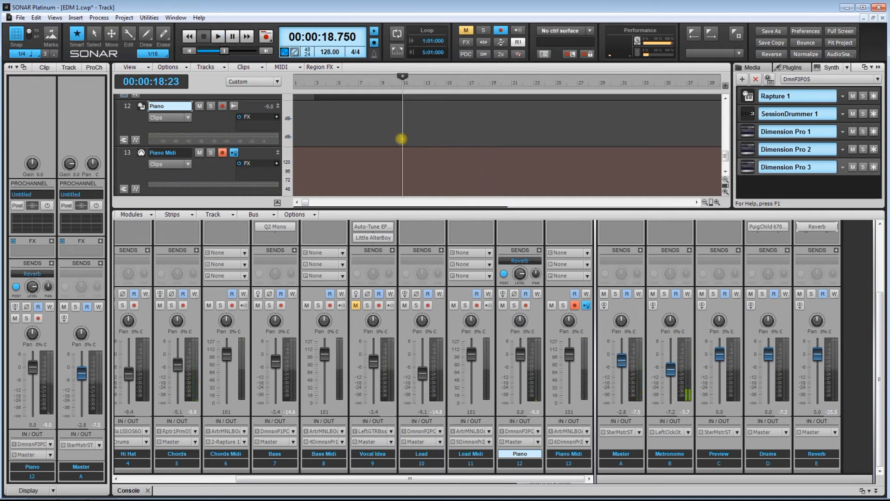
left_click(392, 139)
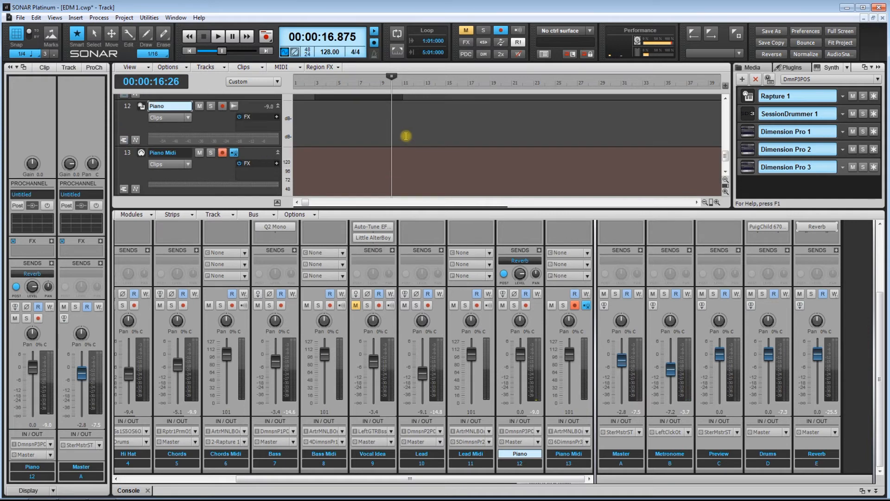
left_click(403, 134)
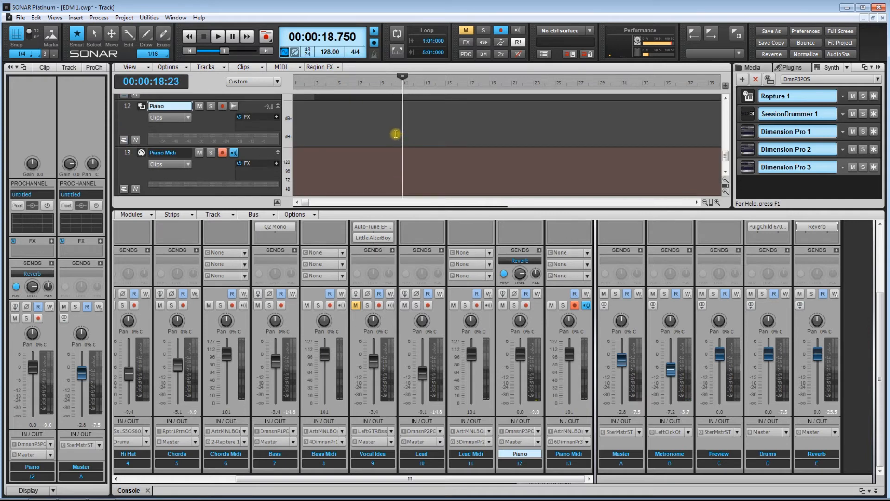
left_click(395, 134)
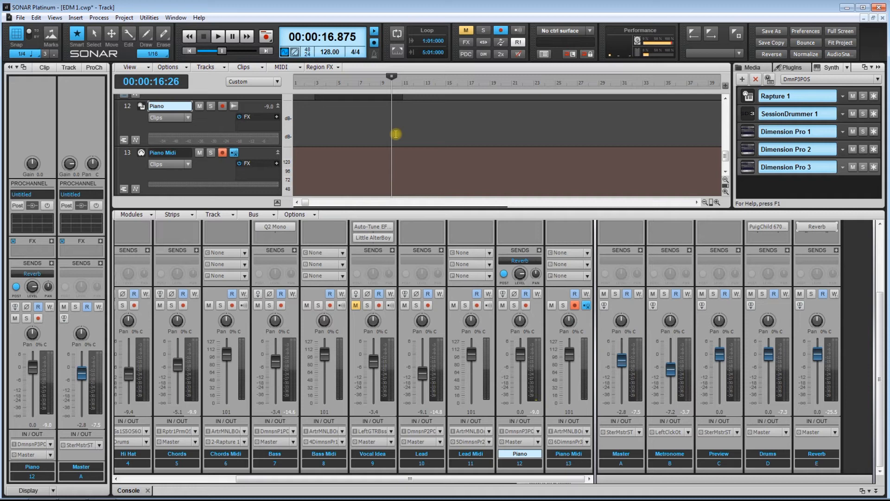
left_click(383, 133)
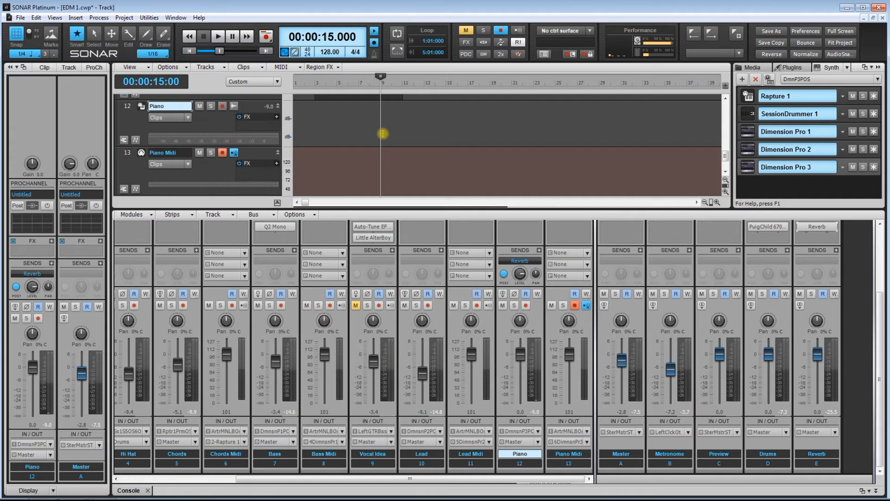
key("space")
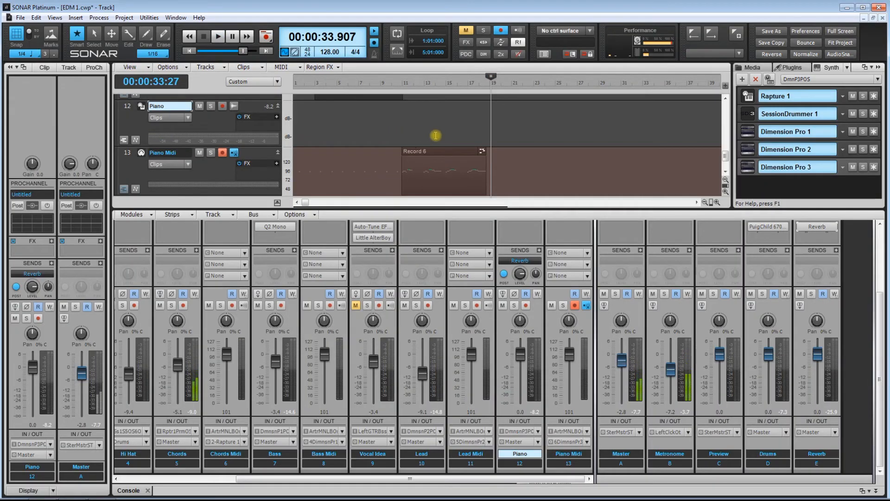
key("space")
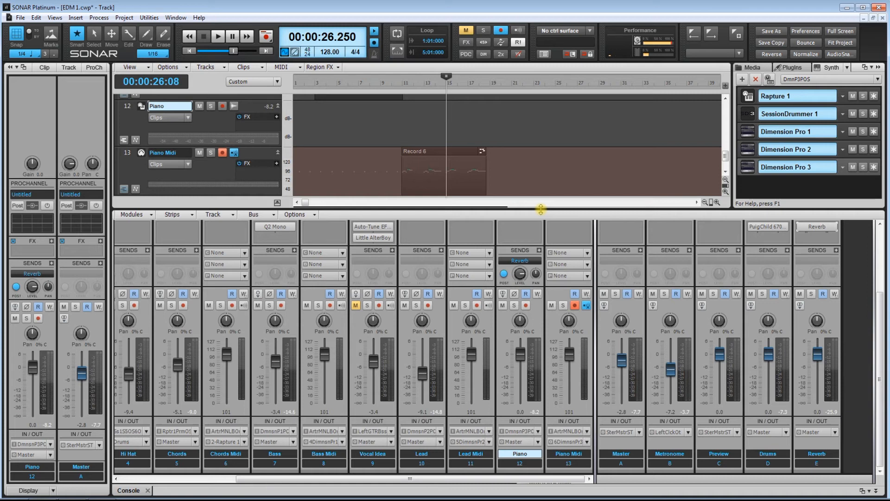
Step: Enlarge the track area, open the recorded piano clip in the Piano Roll, and delete all its notes before bar 15
left_click_drag(541, 209, 551, 327)
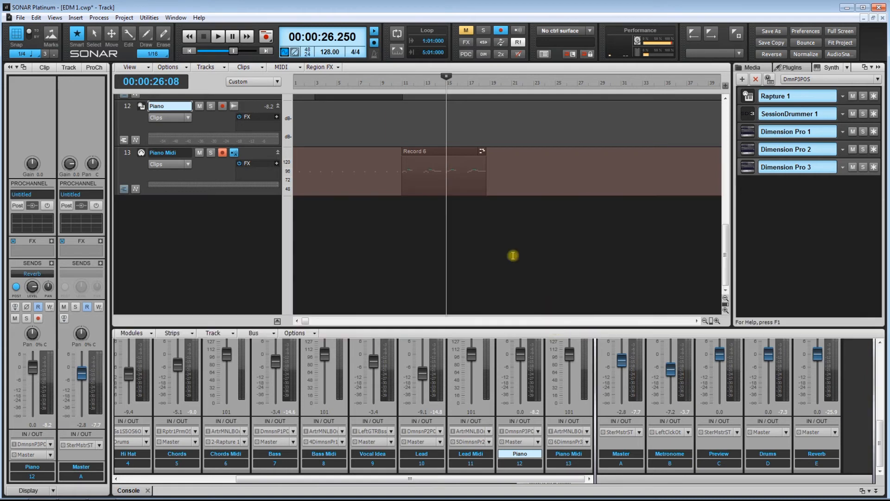
double_click(445, 155)
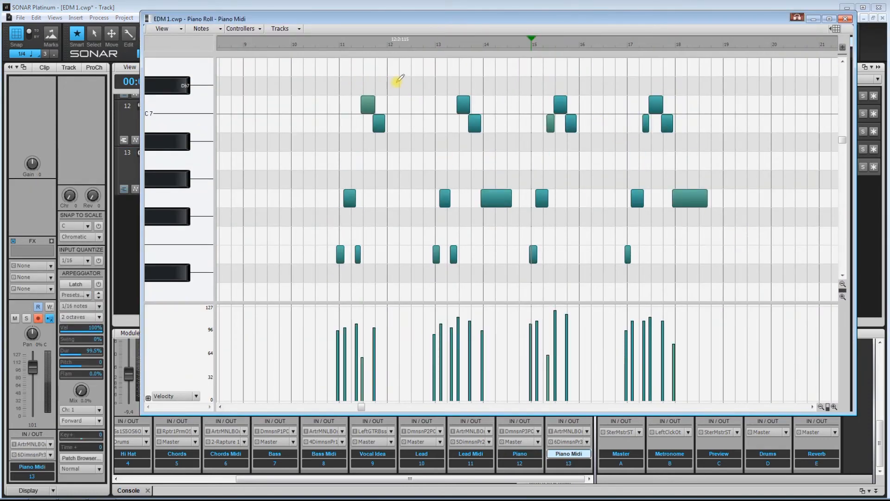
left_click_drag(328, 90, 501, 268)
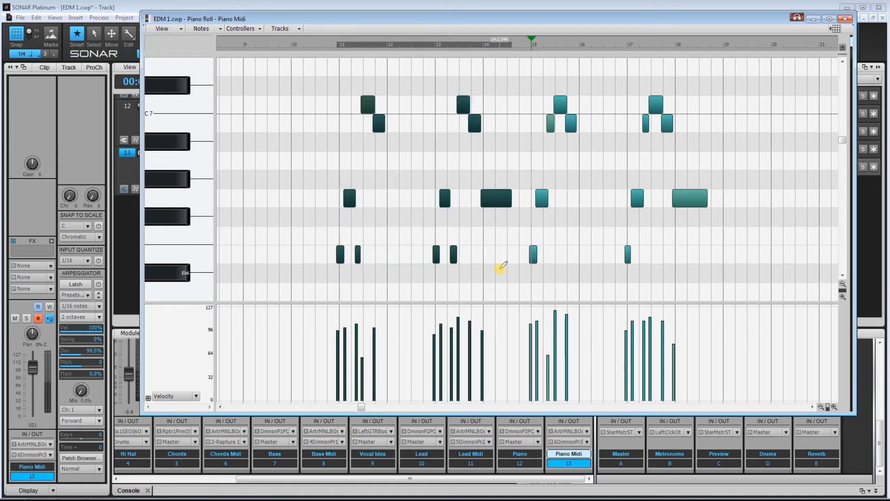
key("Delete")
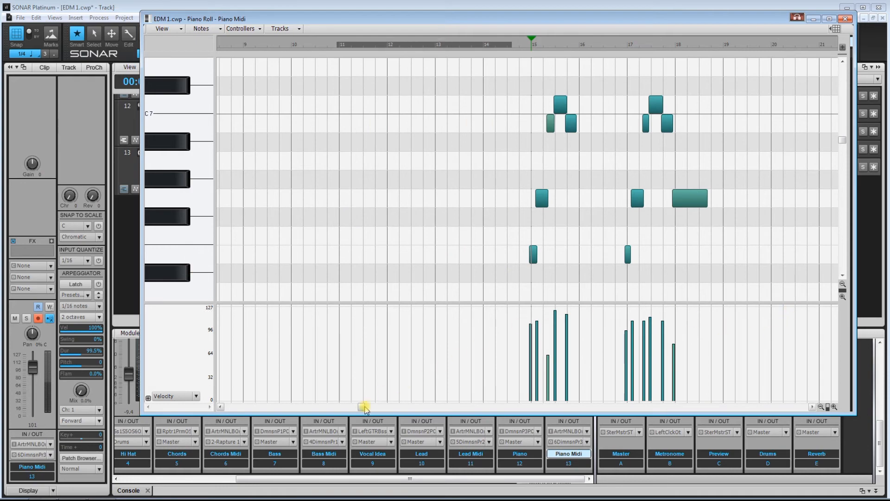
Step: Select all remaining piano notes and shift them slightly later so the first one starts exactly on bar 15
left_click_drag(365, 408, 403, 407)
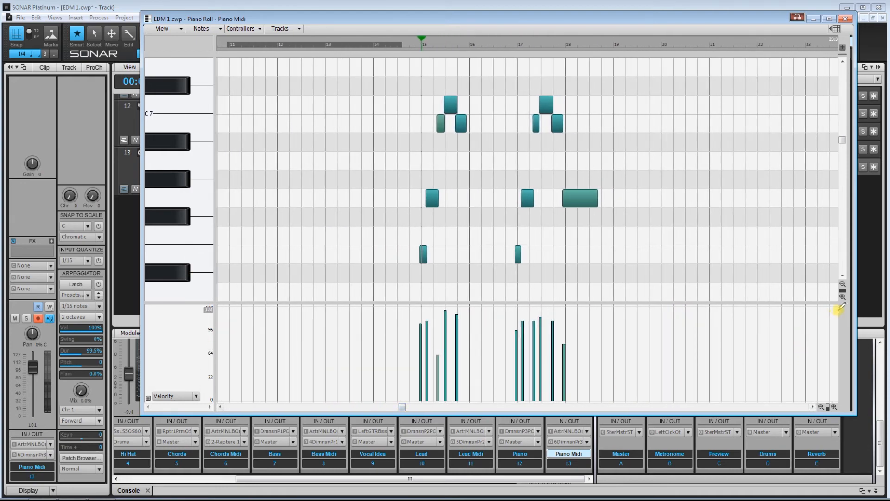
left_click(834, 406)
left_click(834, 407)
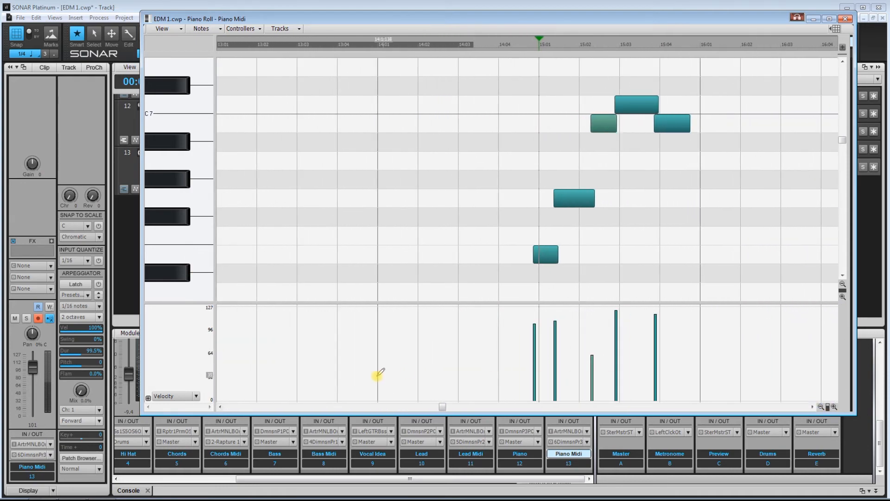
left_click_drag(443, 407, 472, 409)
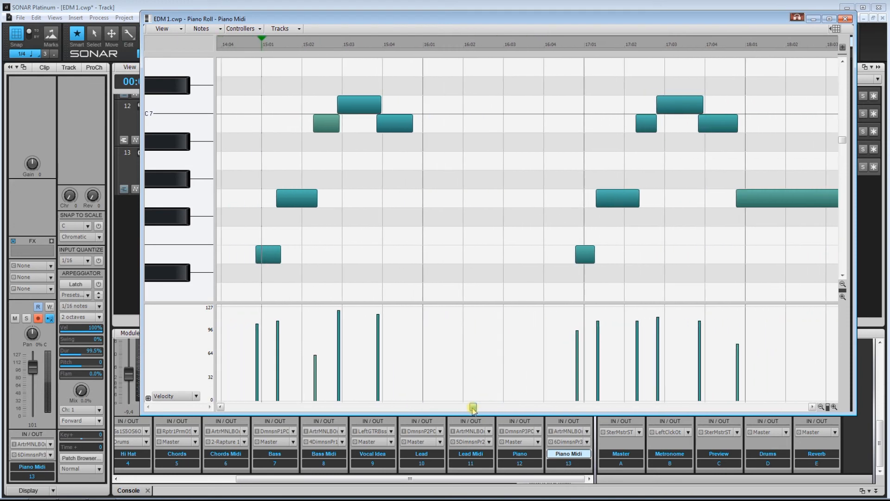
left_click(823, 407)
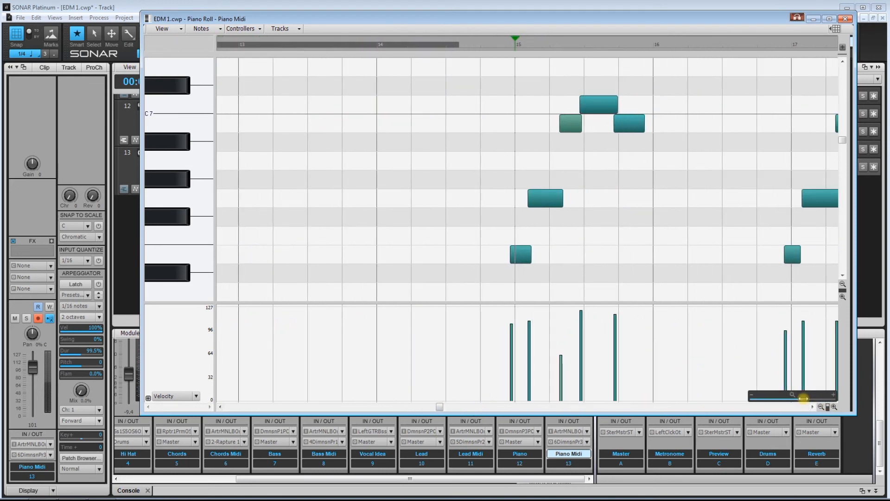
left_click_drag(439, 407, 472, 406)
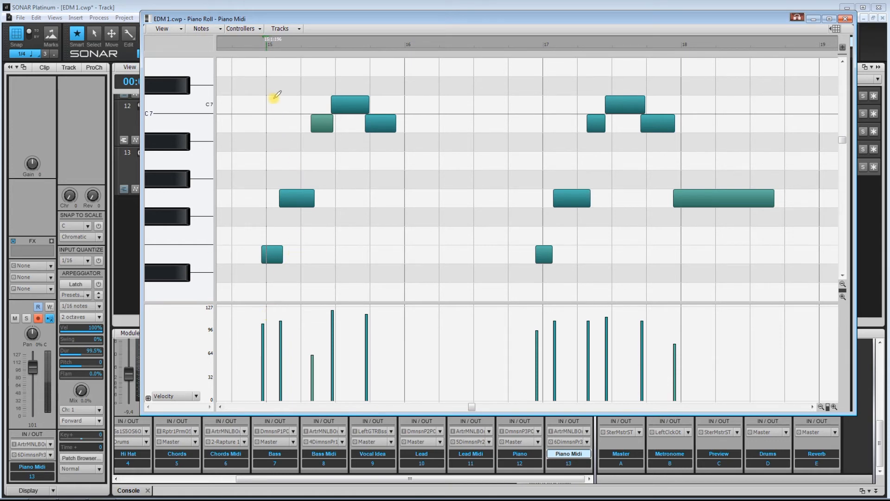
left_click_drag(272, 94, 745, 274)
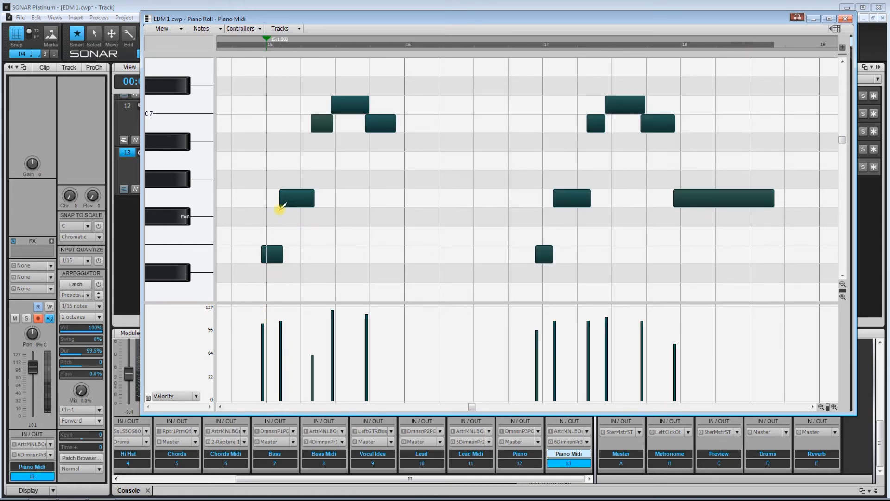
left_click_drag(272, 254, 277, 254)
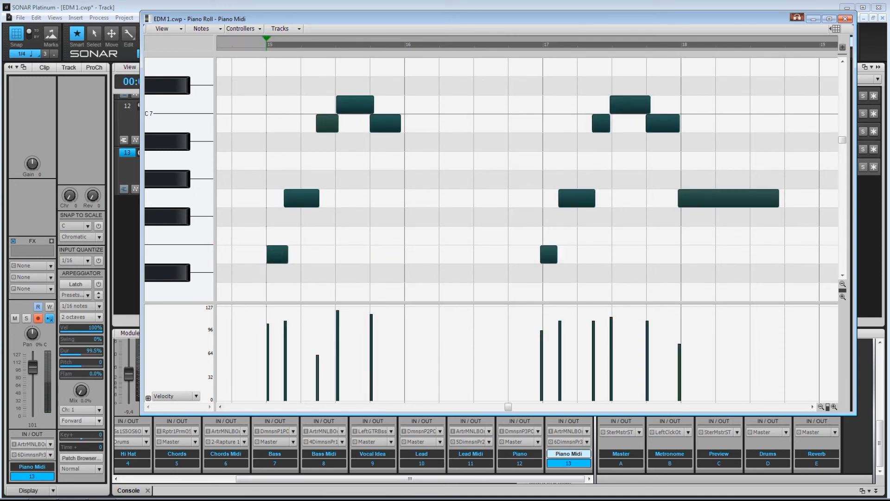
Step: Quantize the selected piano notes to a 1/8 duration at 100 percent strength, and deselect them
left_click(98, 18)
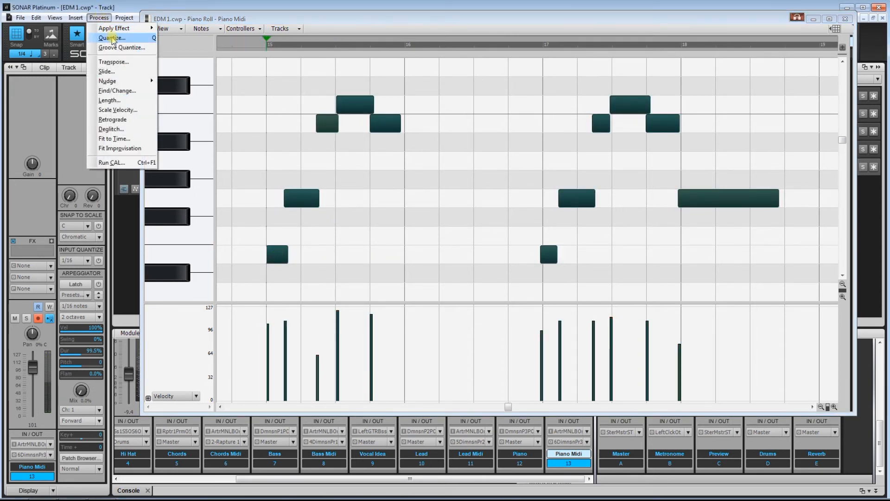
left_click(113, 39)
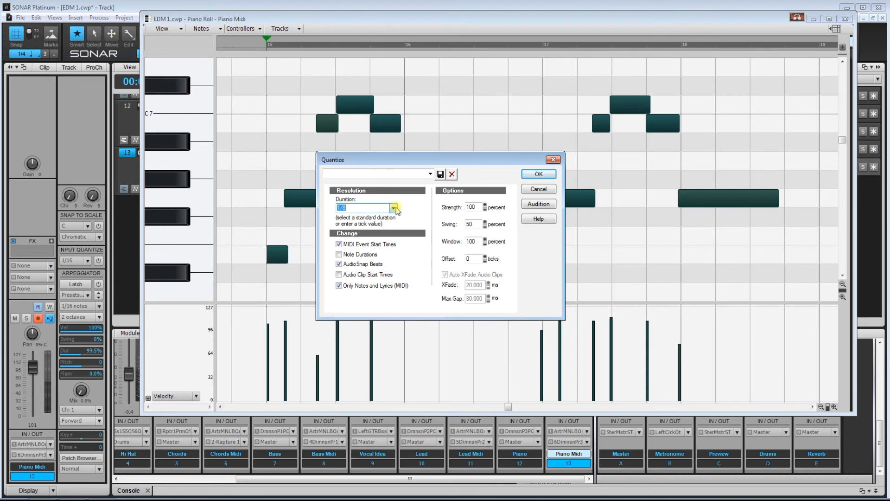
left_click(539, 174)
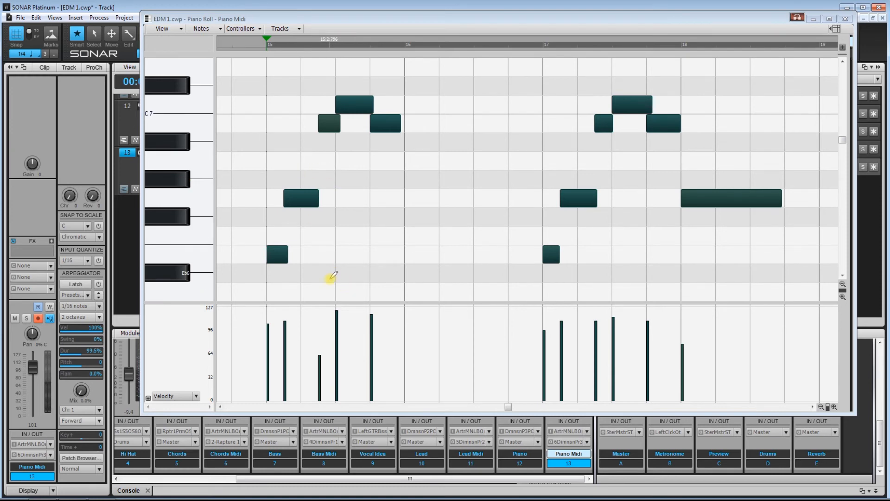
left_click(416, 314)
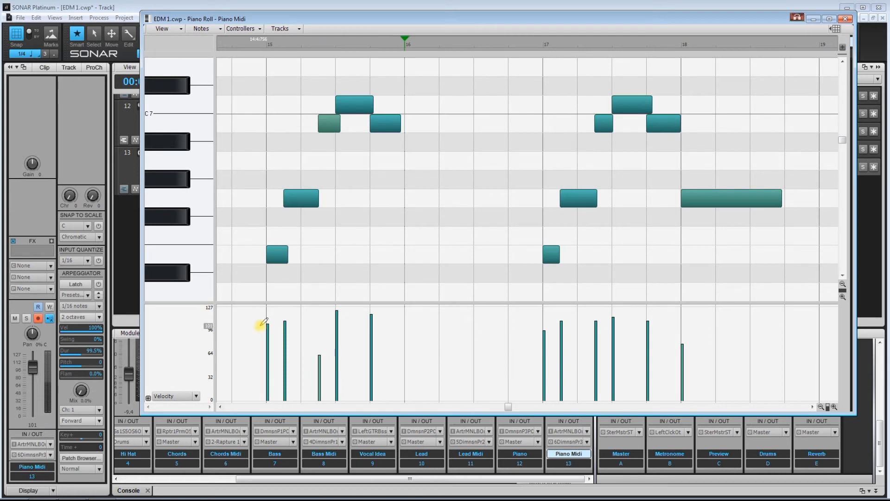
Step: Even out the velocities of both piano phrases at about 100 to 112, and audition them from bar 15
left_click_drag(262, 324, 379, 318)
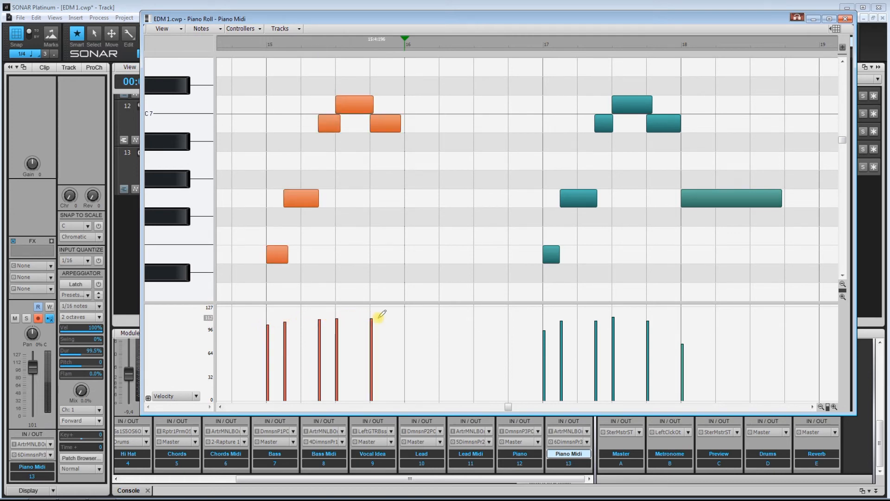
left_click_drag(533, 324, 692, 324)
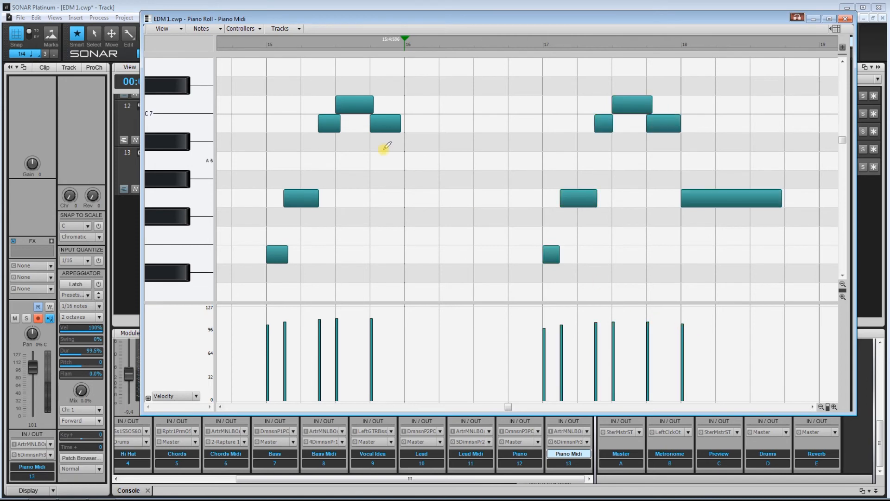
left_click(258, 44)
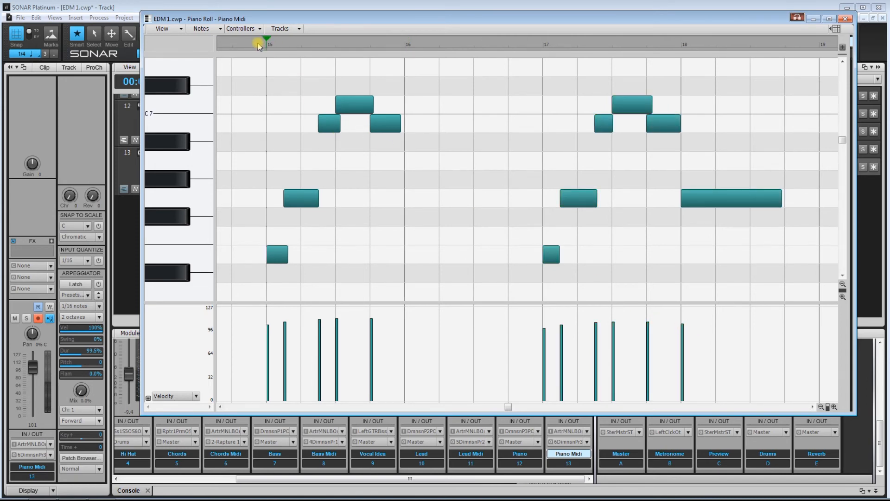
key("space")
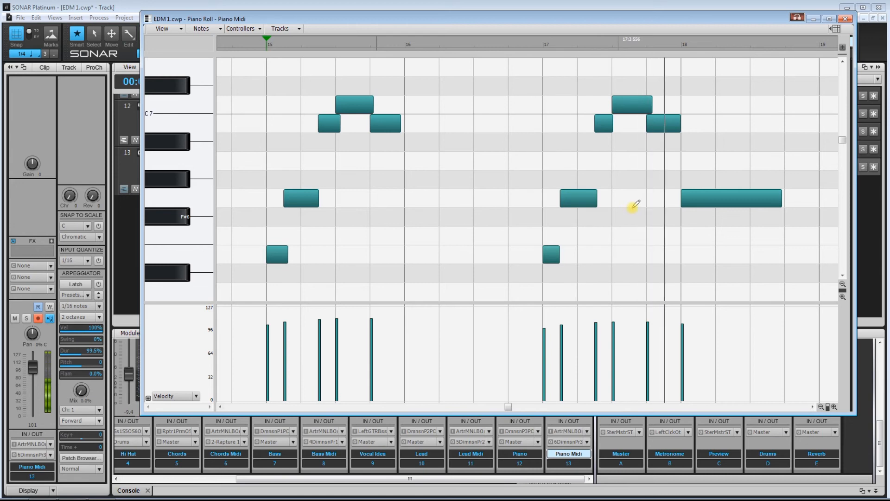
key("space")
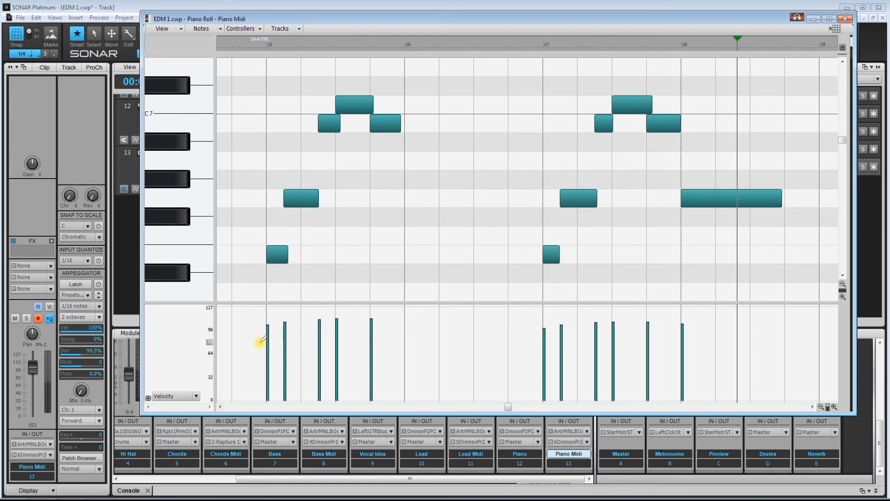
Step: Lower the velocities of both piano phrases to about 78 to 87, and audition the part from bar 15
left_click_drag(265, 341, 403, 338)
left_click_drag(537, 344, 732, 334)
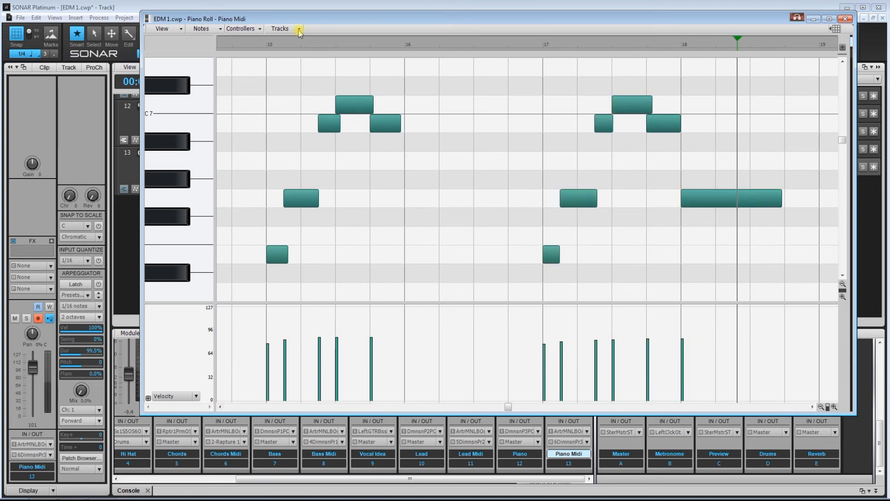
left_click(268, 47)
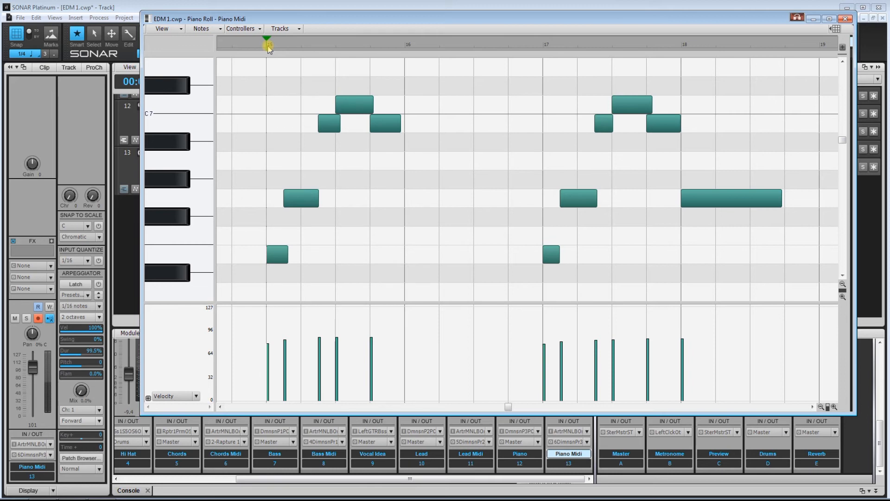
key("space")
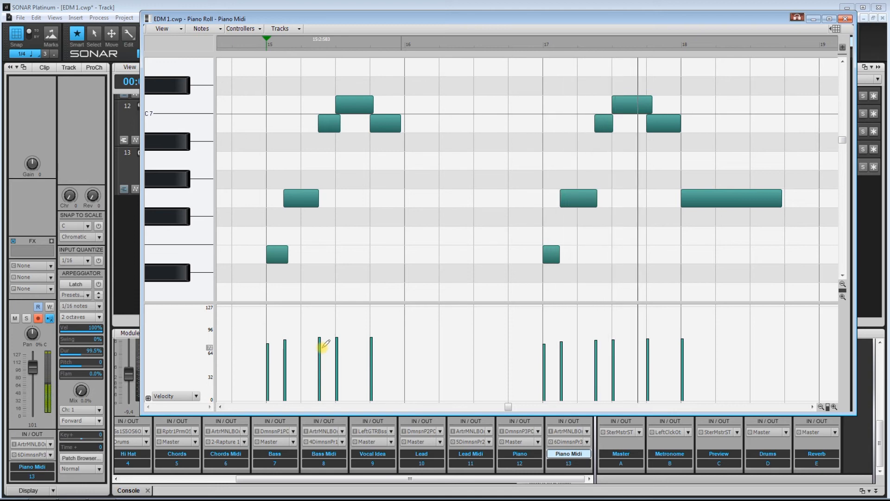
Step: Lower the velocities of the later notes in both piano phrases to about 66 to 76, auditioning from bar 15, and close the Piano Roll
key("space")
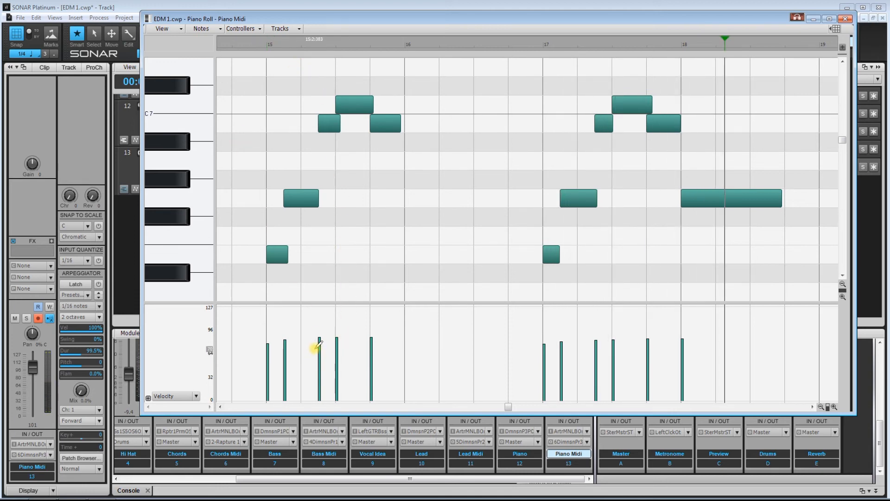
left_click_drag(319, 343, 374, 344)
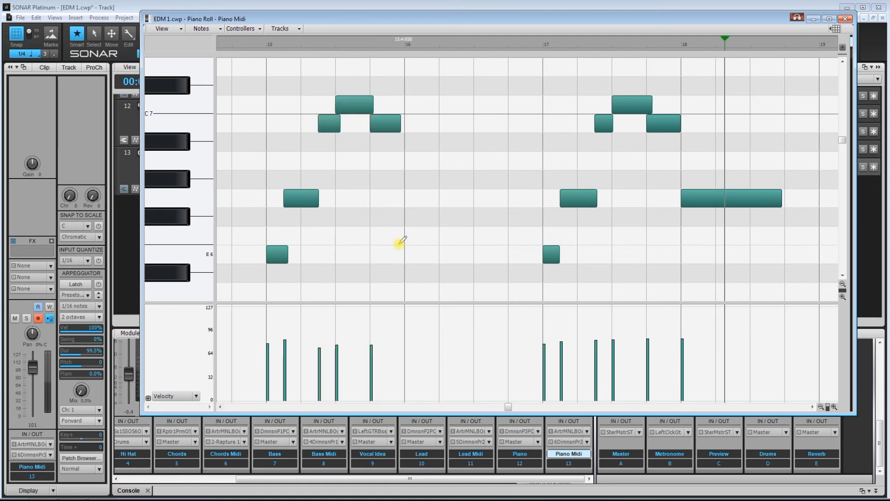
left_click(260, 45)
key("space")
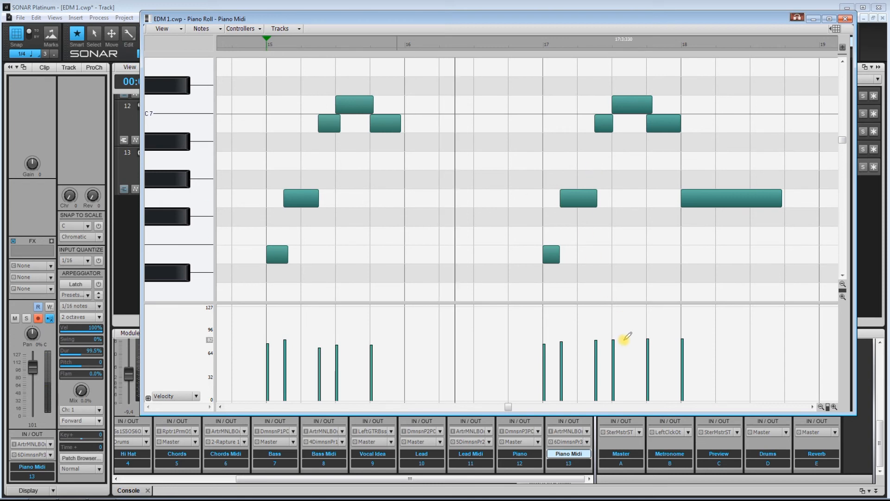
left_click_drag(590, 352, 650, 344)
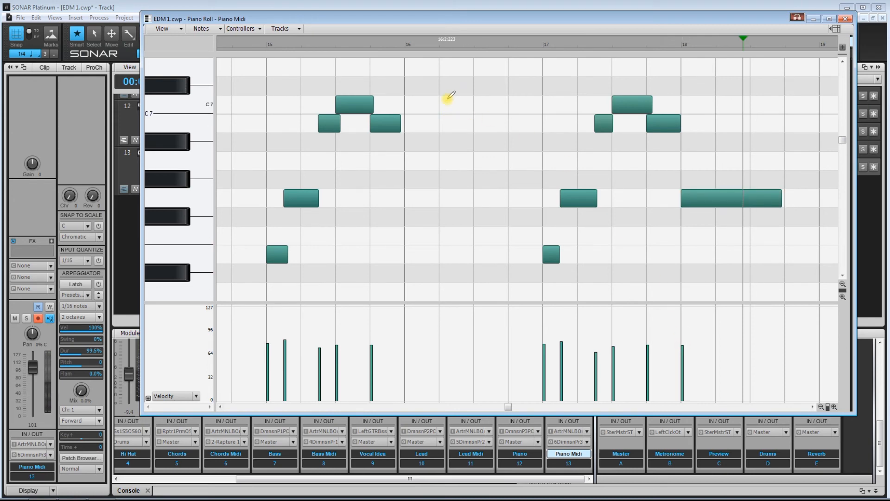
left_click(846, 19)
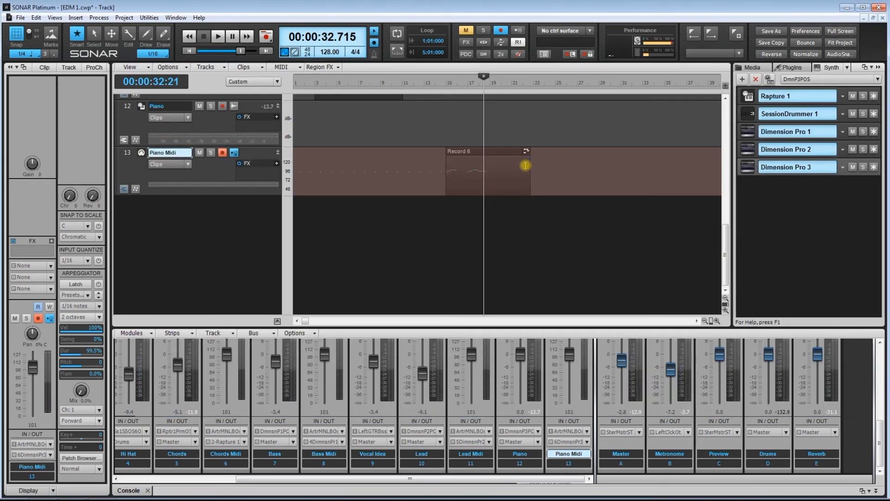
Step: Bounce the recorded Piano Midi clip to a new clip
scroll(568, 180, "up", 3)
scroll(567, 181, "down", 2)
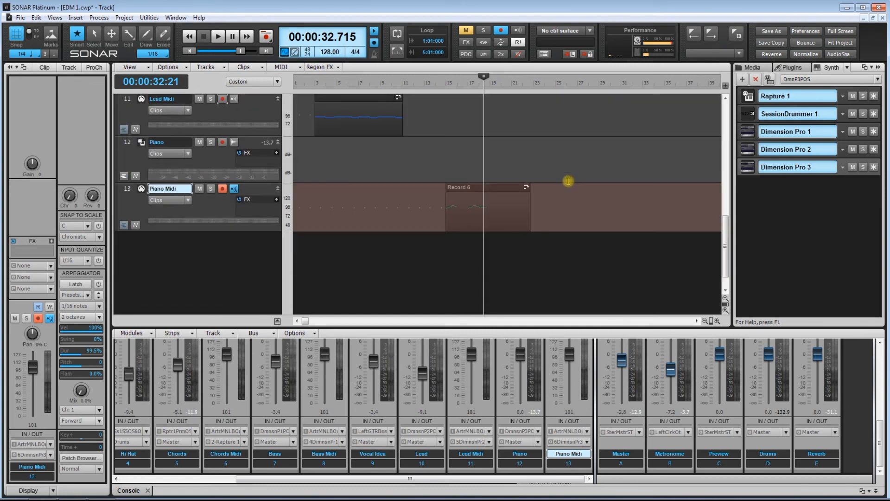
left_click(480, 192)
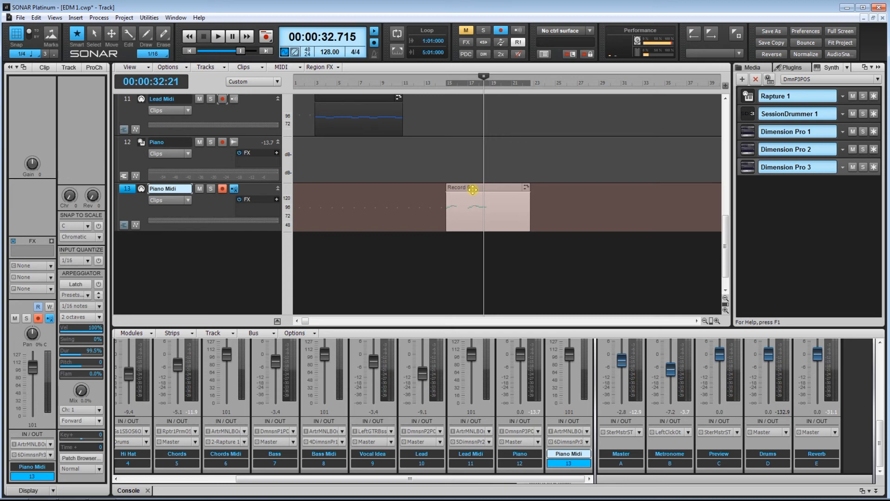
right_click(473, 190)
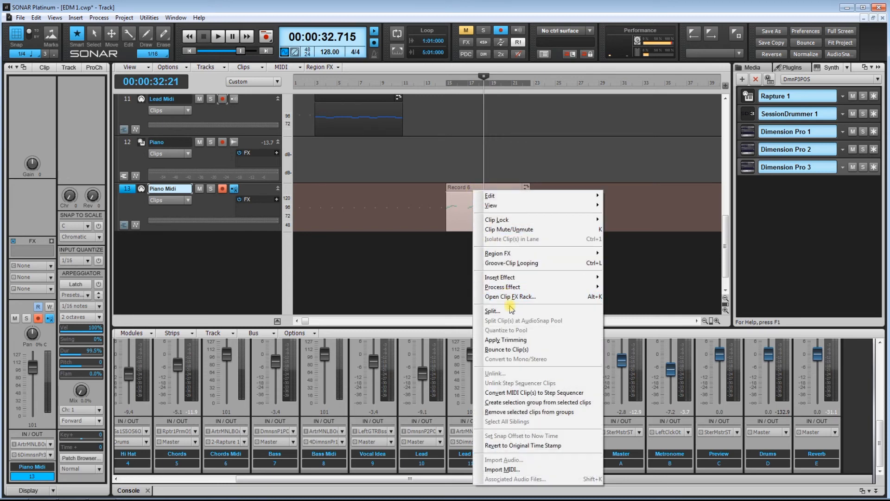
left_click(520, 349)
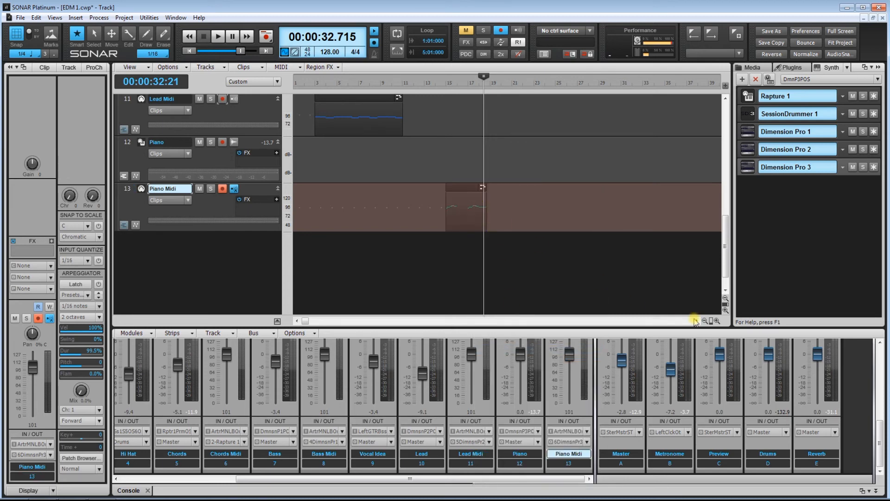
Step: Enlarge the track view over the console and place the now time at bar 19, where a Chords Midi clip ends
left_click(717, 321)
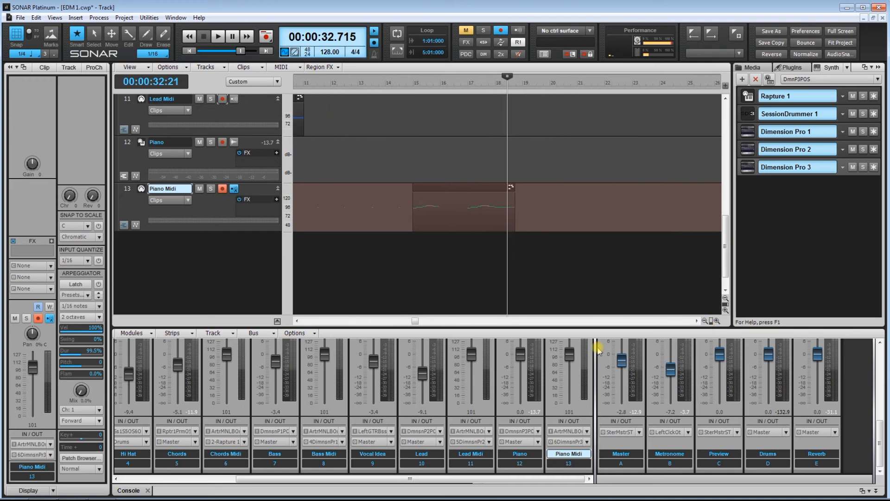
left_click_drag(605, 328, 606, 403)
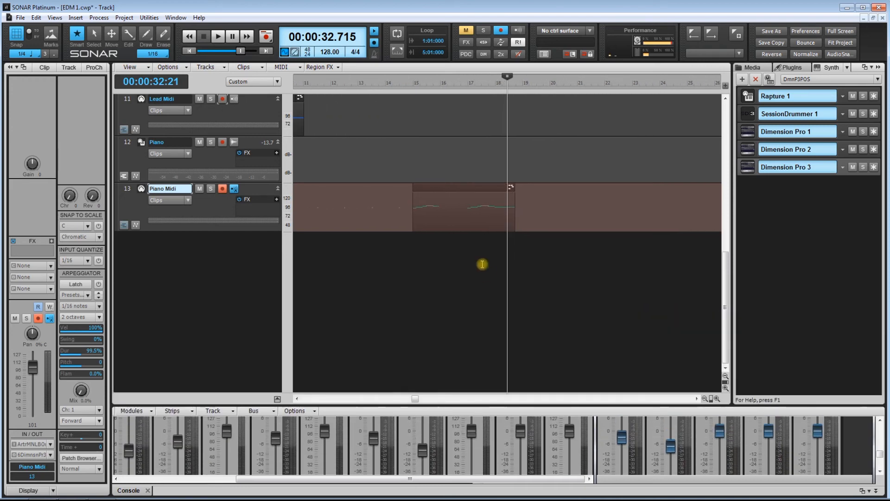
left_click(481, 272)
scroll(481, 271, "up", 5)
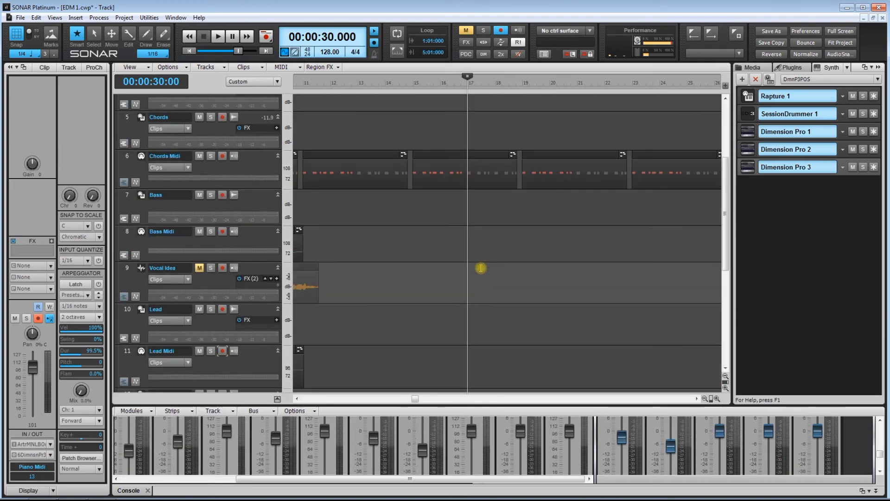
scroll(481, 268, "down", 1)
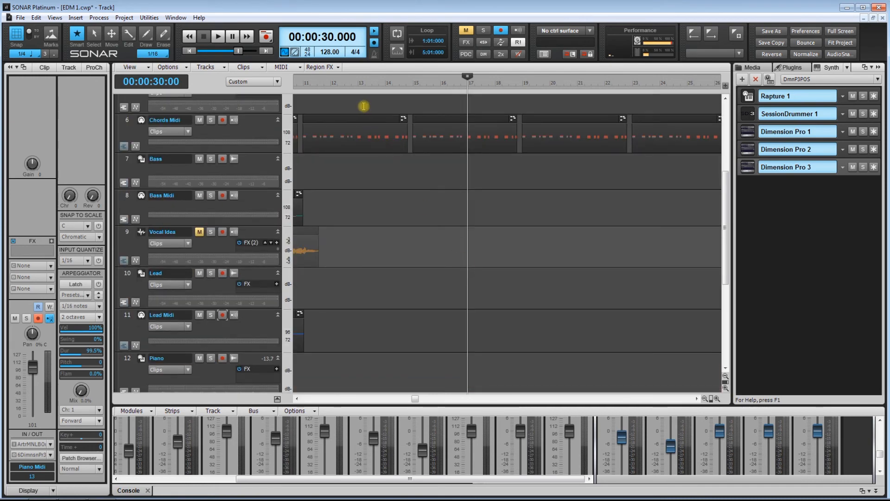
left_click_drag(363, 106, 458, 140)
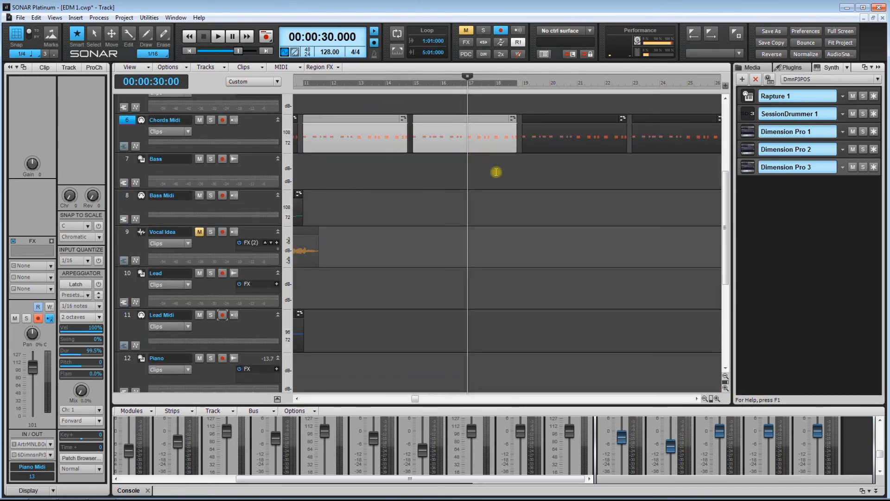
left_click(521, 181)
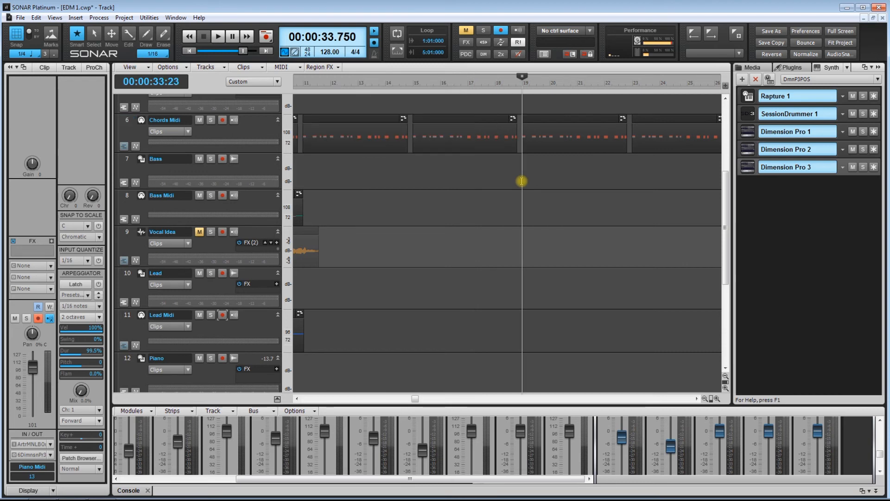
Step: Set the snap resolution to Whole and move the Piano Midi clip from bar 15 to start at bar 19
left_click(24, 54)
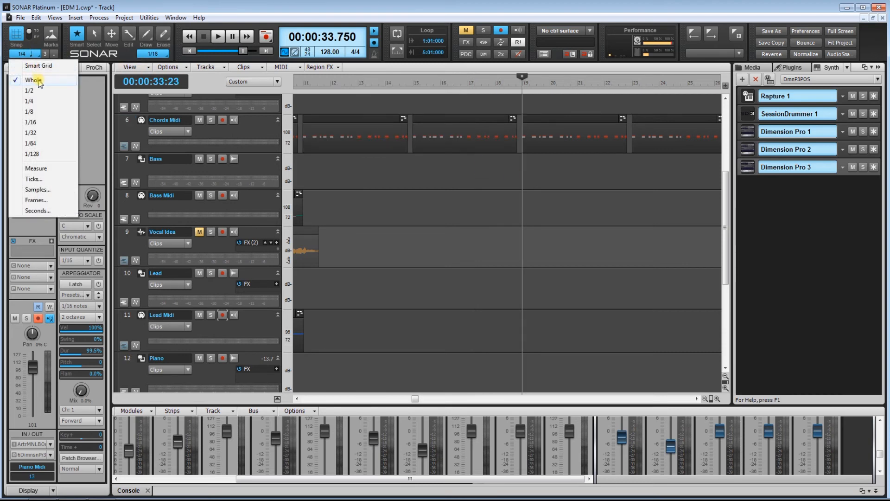
left_click(33, 80)
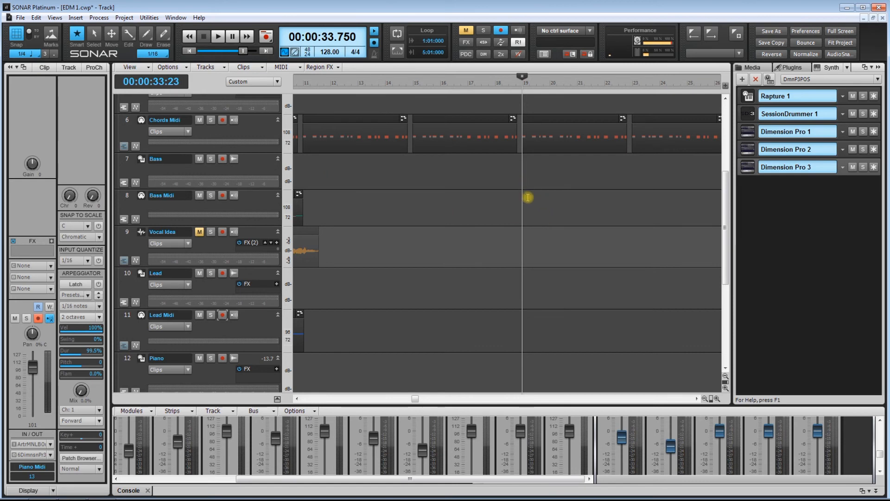
scroll(528, 198, "down", 3)
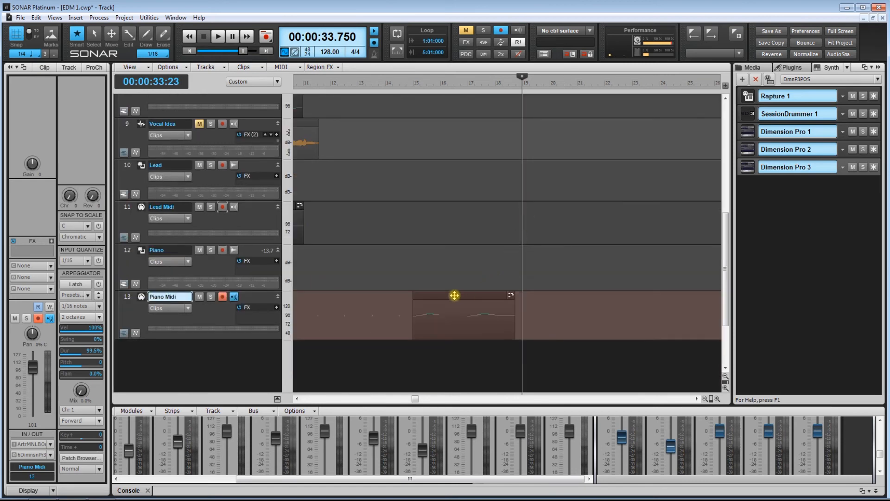
left_click_drag(452, 296, 553, 297)
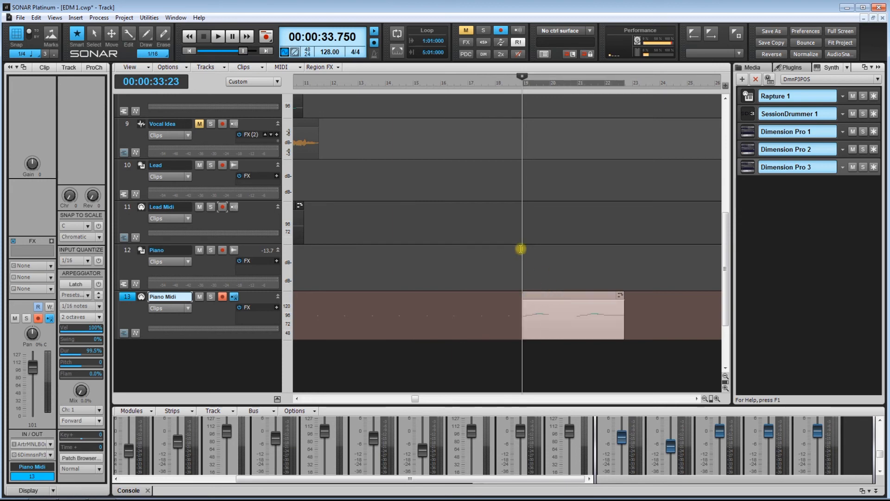
Step: Audition the moved piano clip with the chords from bar 19
left_click(489, 212)
key("space")
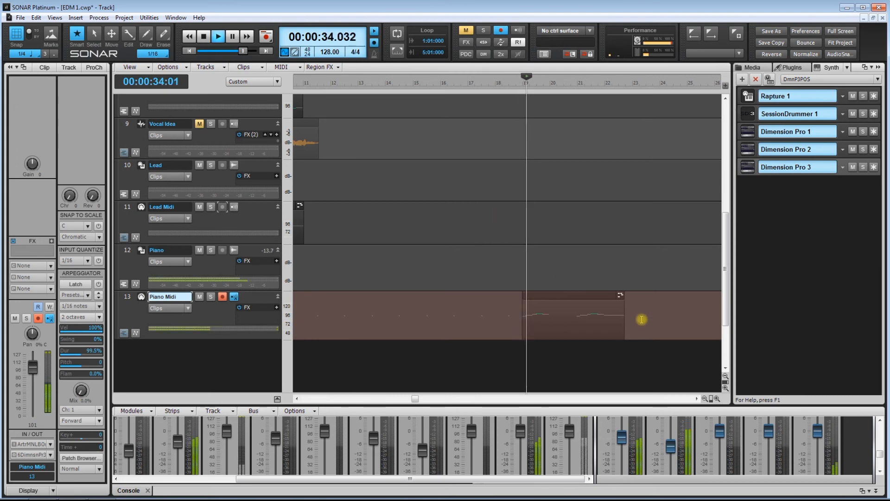
left_click_drag(710, 390, 657, 389)
left_click(697, 398)
left_click(697, 399)
left_click(697, 399)
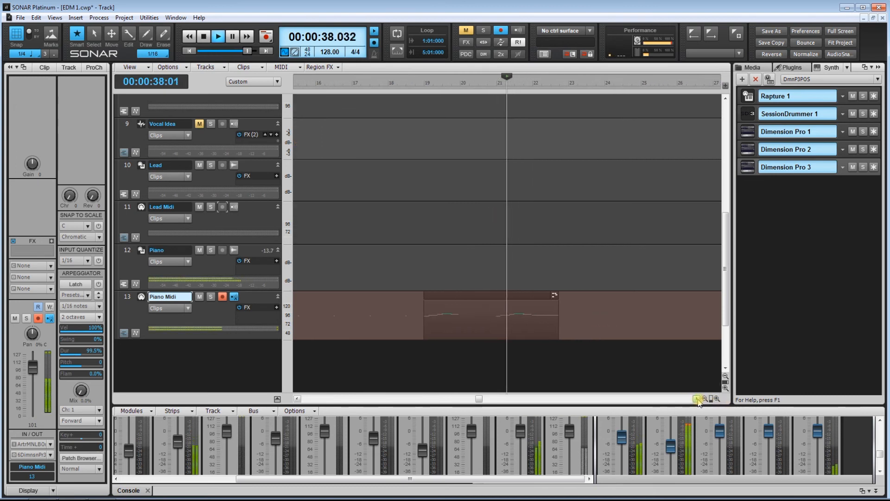
left_click(697, 399)
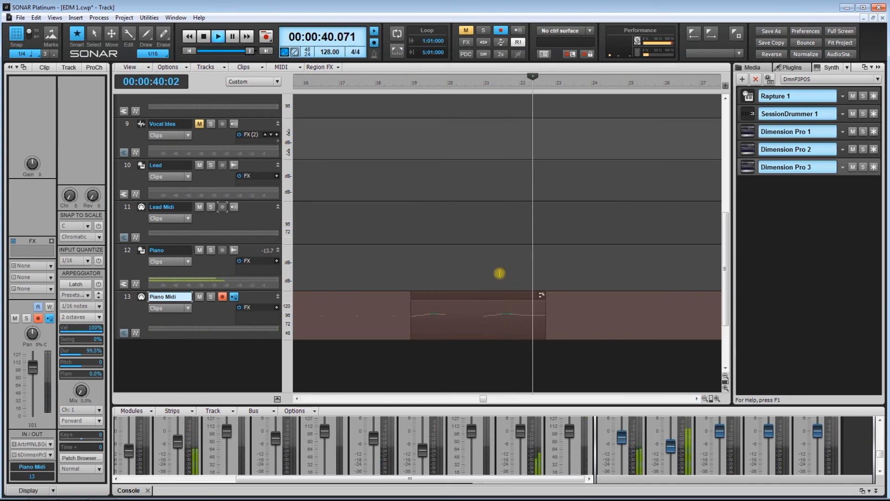
Step: Copy the Piano Midi clip and paste it on the same track at bar 23
left_click_drag(478, 273, 544, 302)
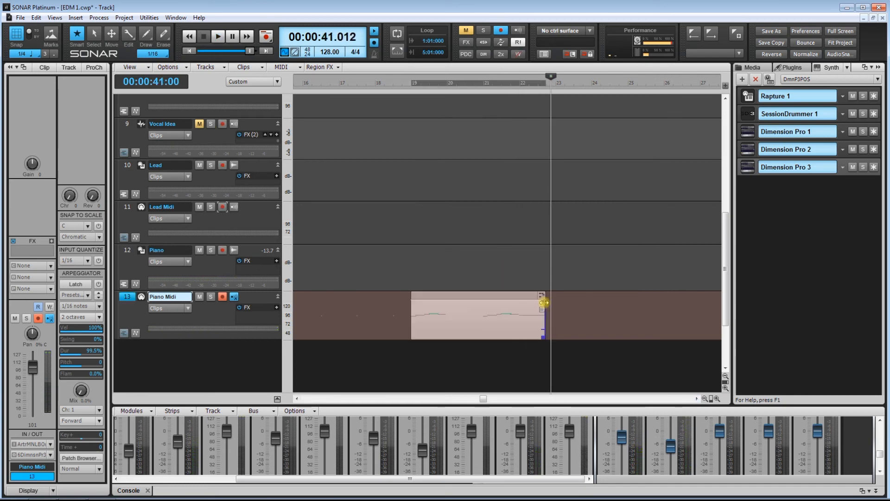
left_click(36, 18)
left_click(63, 103)
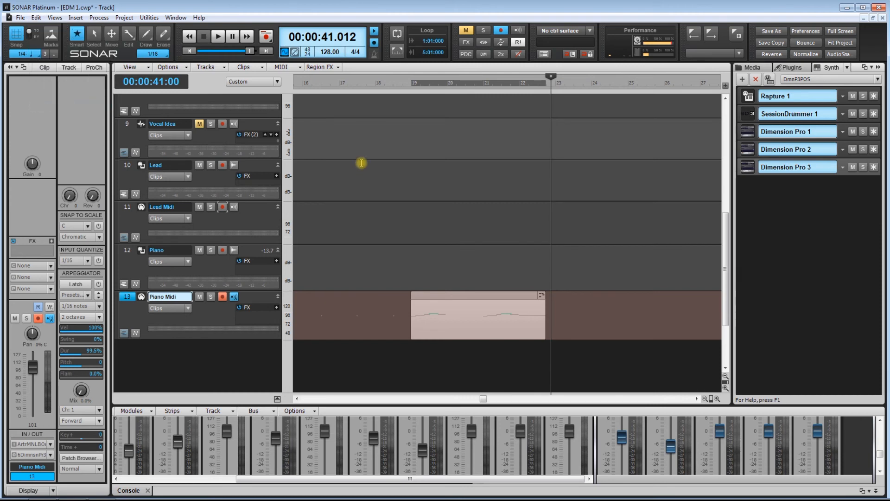
left_click(561, 140)
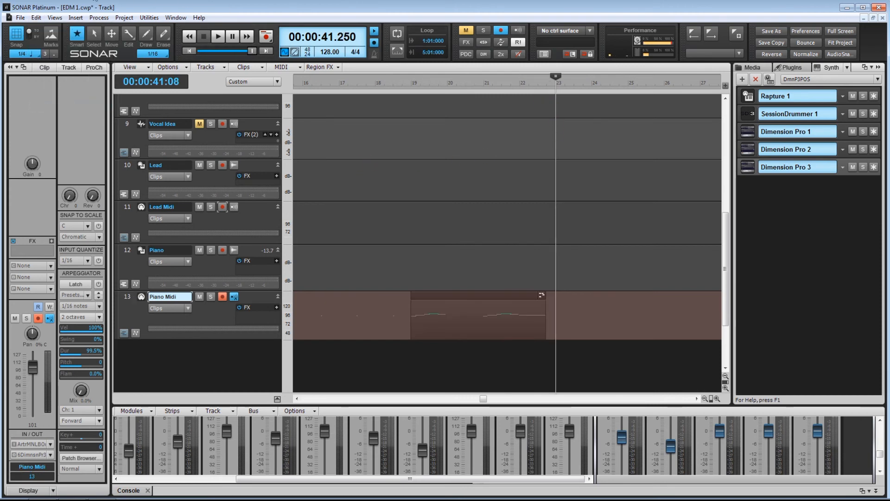
left_click(41, 18)
left_click(62, 124)
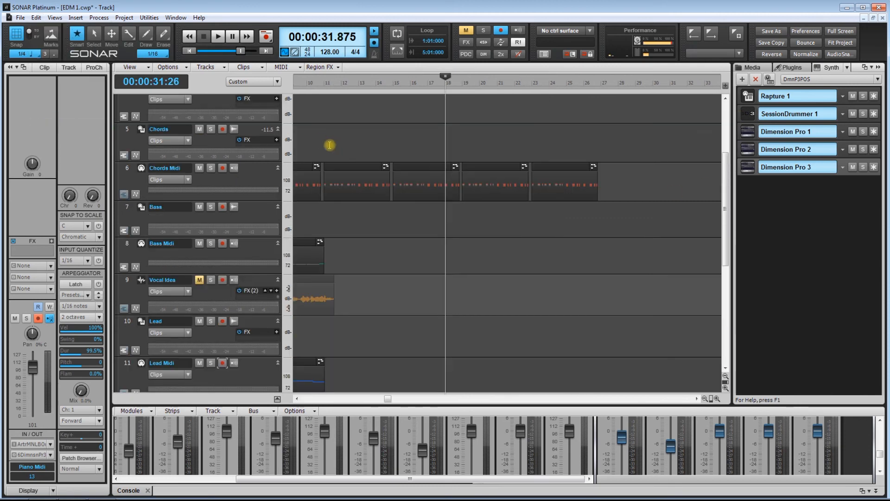
Step: Play the arrangement from bar 10 through both piano clips and stop at the end of the last chord clip
left_click(310, 140)
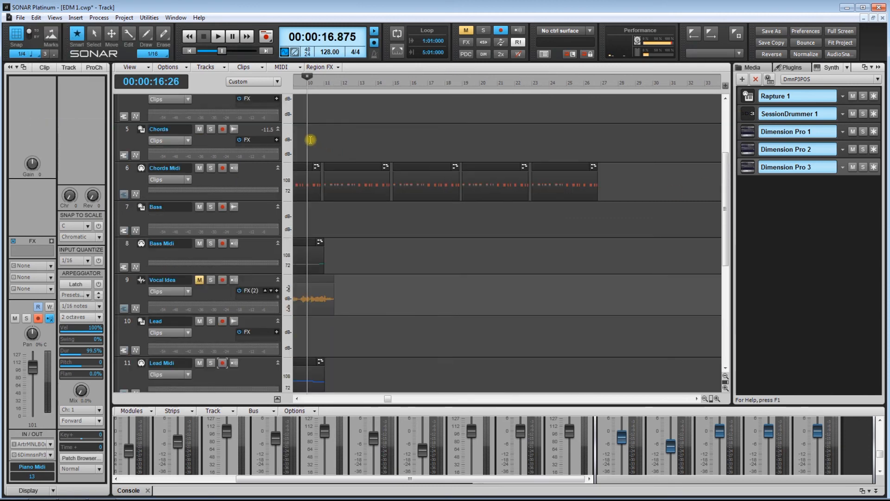
scroll(350, 175, "left", 4)
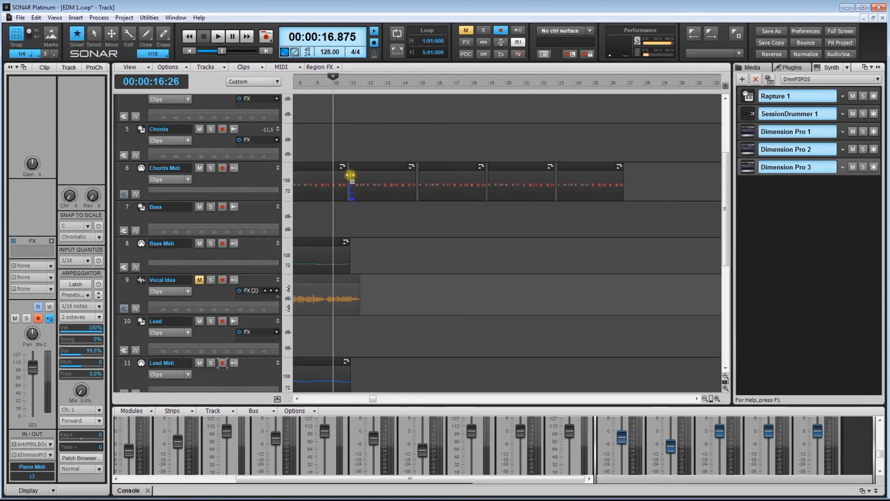
key("space")
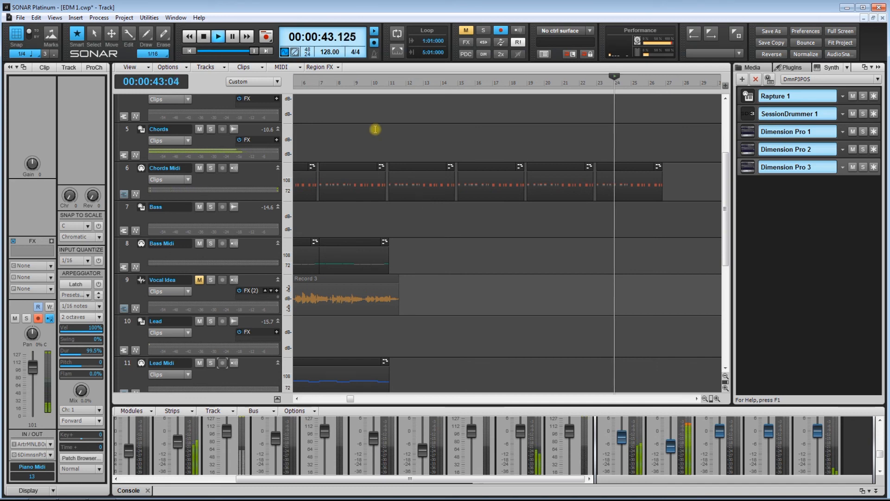
scroll(593, 246, "down", 1)
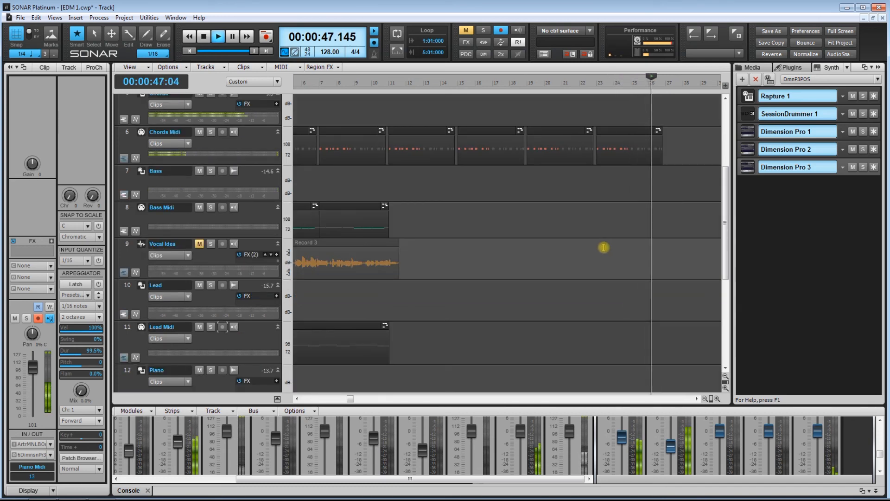
key("space")
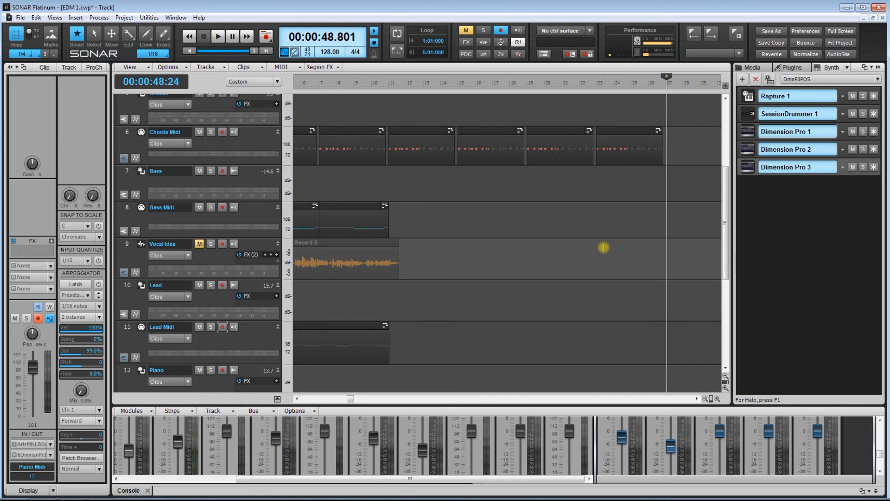
scroll(543, 244, "down", 3)
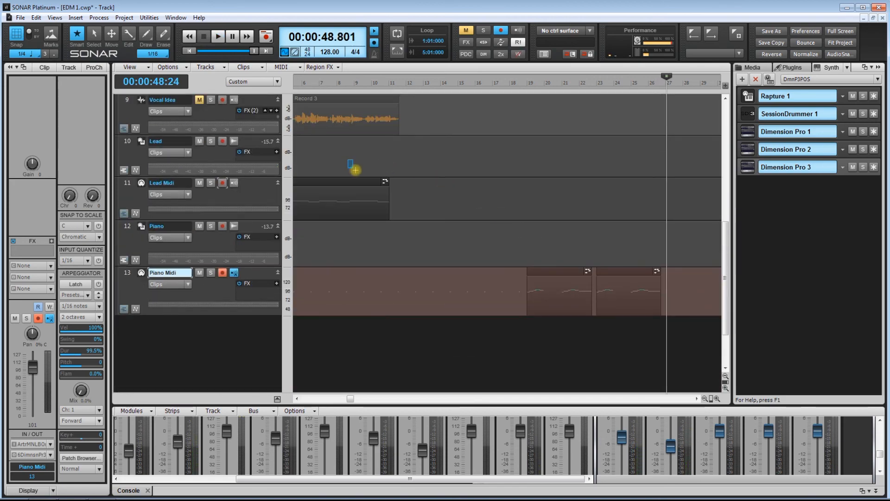
left_click_drag(349, 160, 667, 281)
left_click(462, 306)
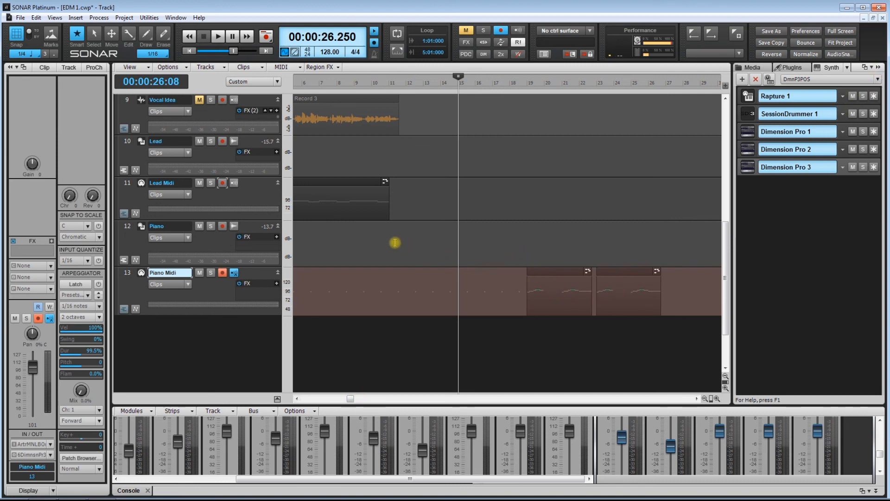
left_click(380, 241)
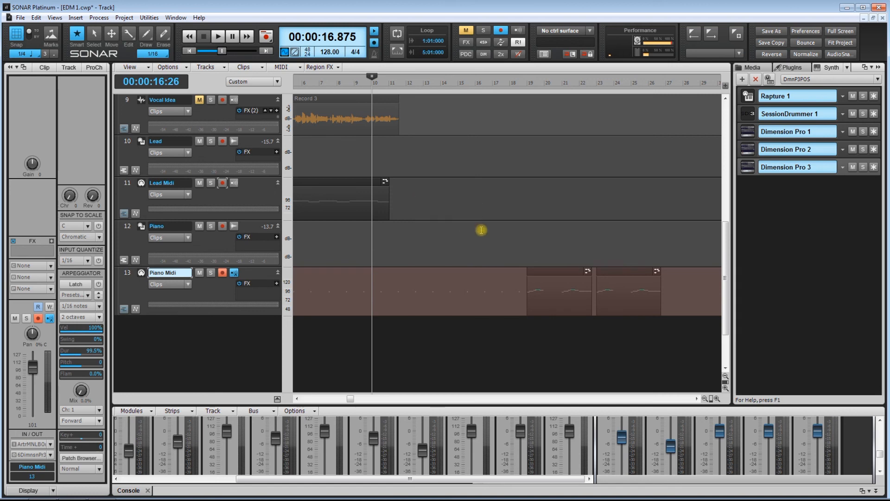
left_click_drag(426, 160, 497, 210)
left_click_drag(537, 191, 656, 305)
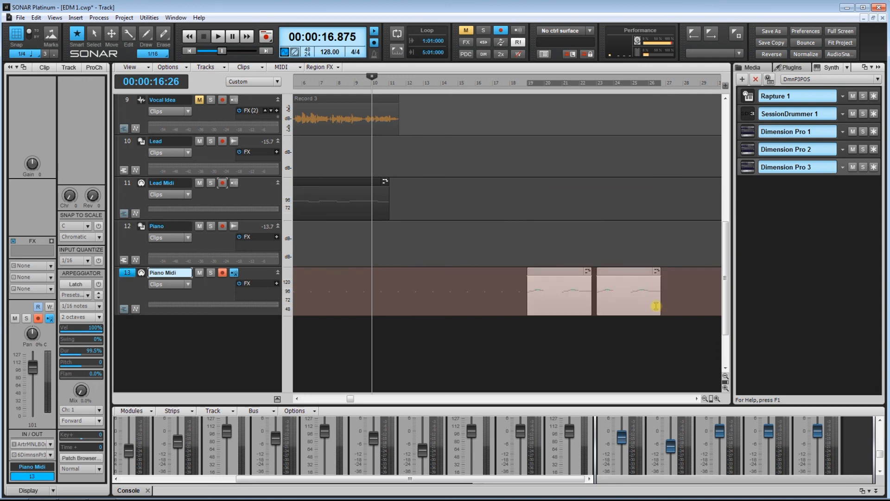
left_click_drag(541, 228, 645, 295)
Step: Place the now time at bar 3, at the start of the Lead Midi clip
left_click_drag(348, 400, 307, 408)
left_click(313, 152)
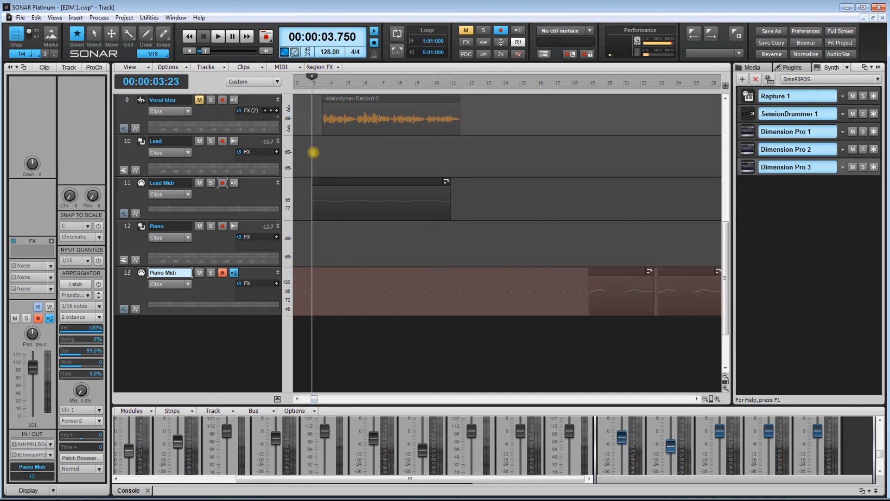